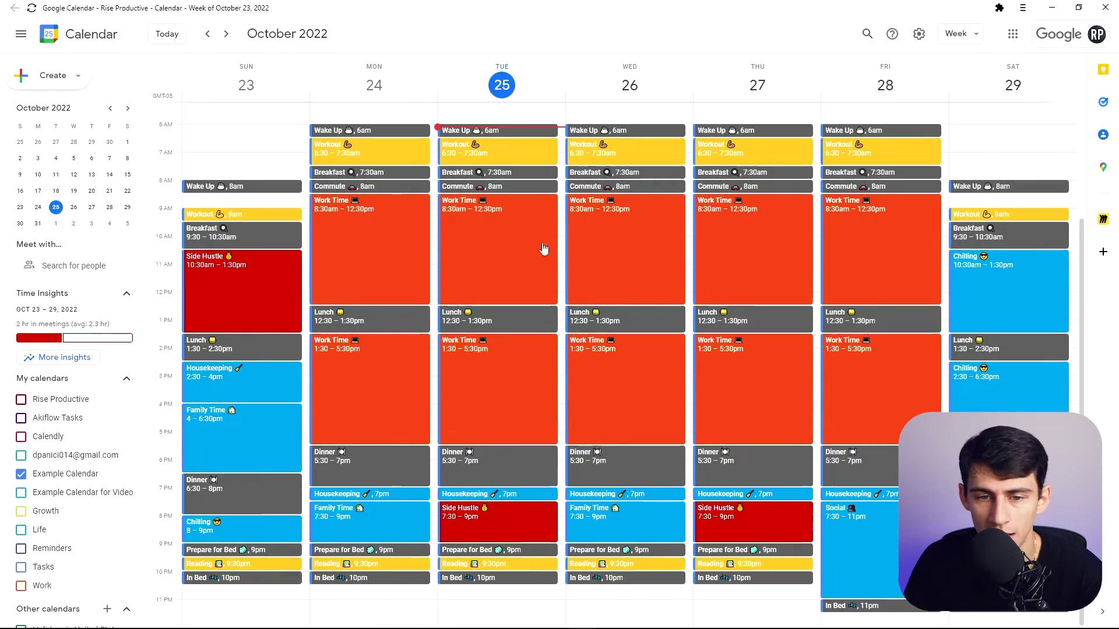
Test event creation with Tuesday and Wednesday morning drafts, then discard both
left_click_drag(560, 201, 550, 298)
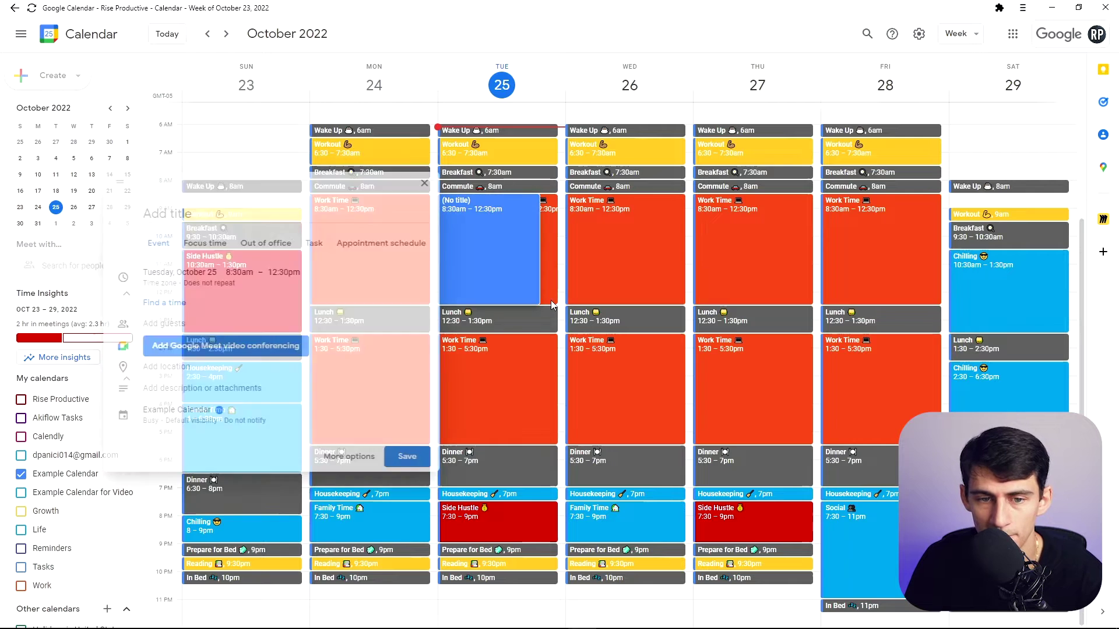
left_click(417, 183)
left_click_drag(691, 201, 690, 298)
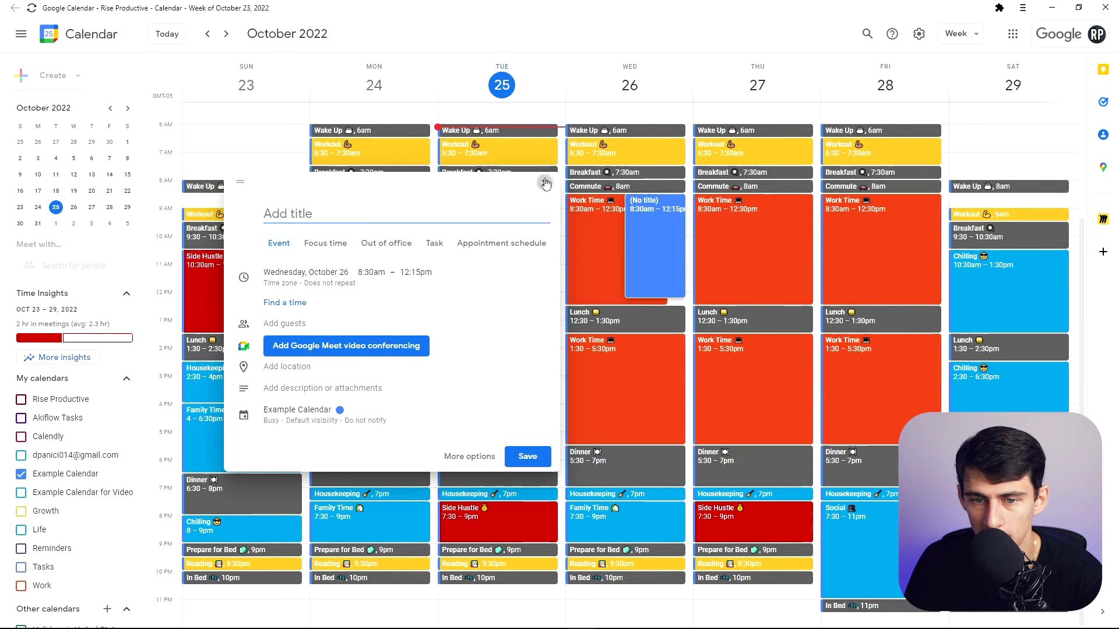
left_click(546, 183)
Briefly open and close the dark calendar app, then drag out a Wednesday 4:30–10:45am event
mouse_move(526, 626)
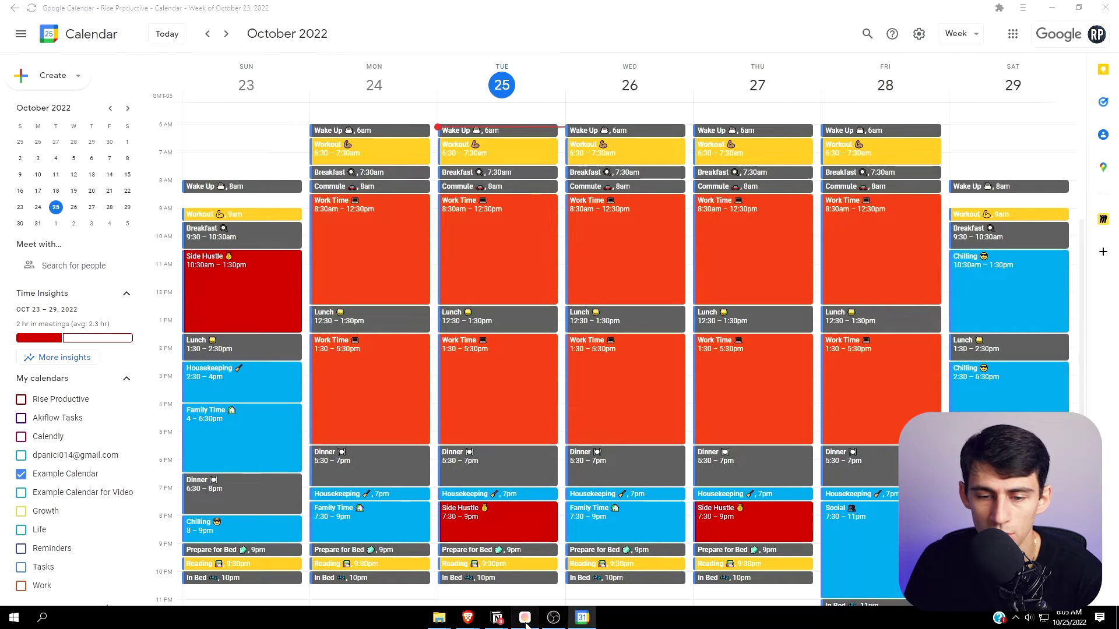
left_click(525, 621)
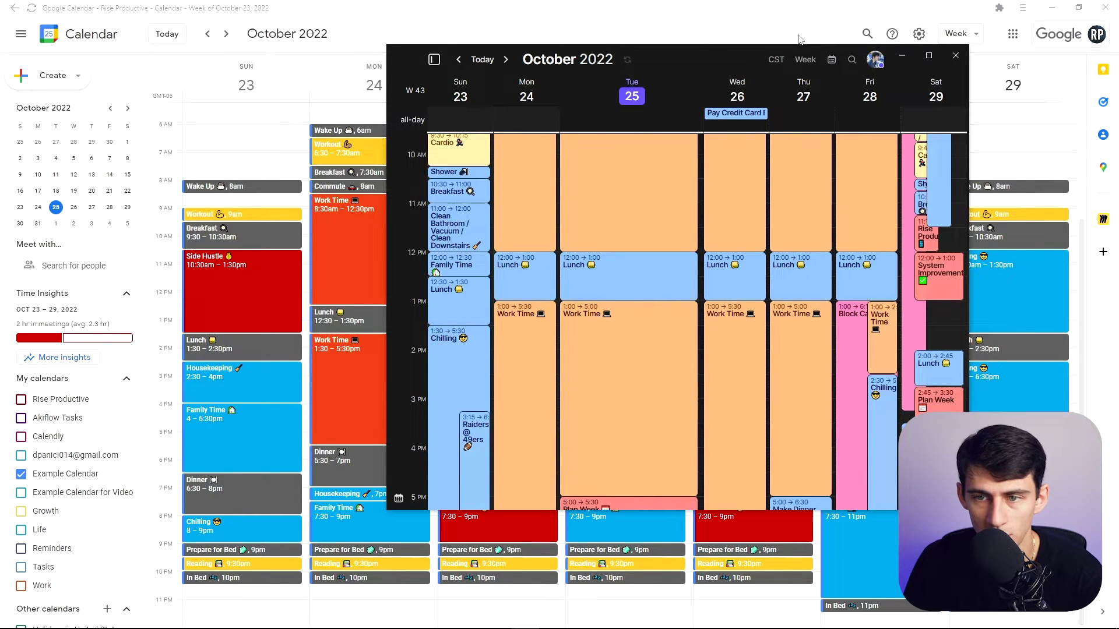
left_click(897, 58)
scroll(571, 239, "up", 5)
left_click_drag(574, 233, 600, 401)
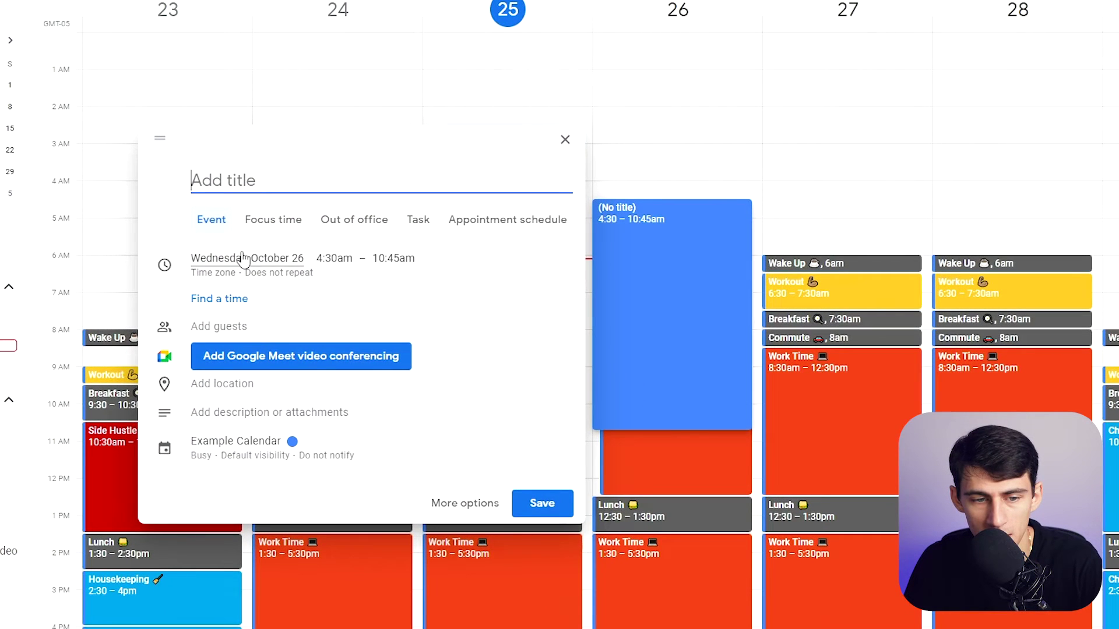
Open the draft's repeat options, start a Custom recurrence, and cancel it
left_click(243, 258)
left_click(257, 315)
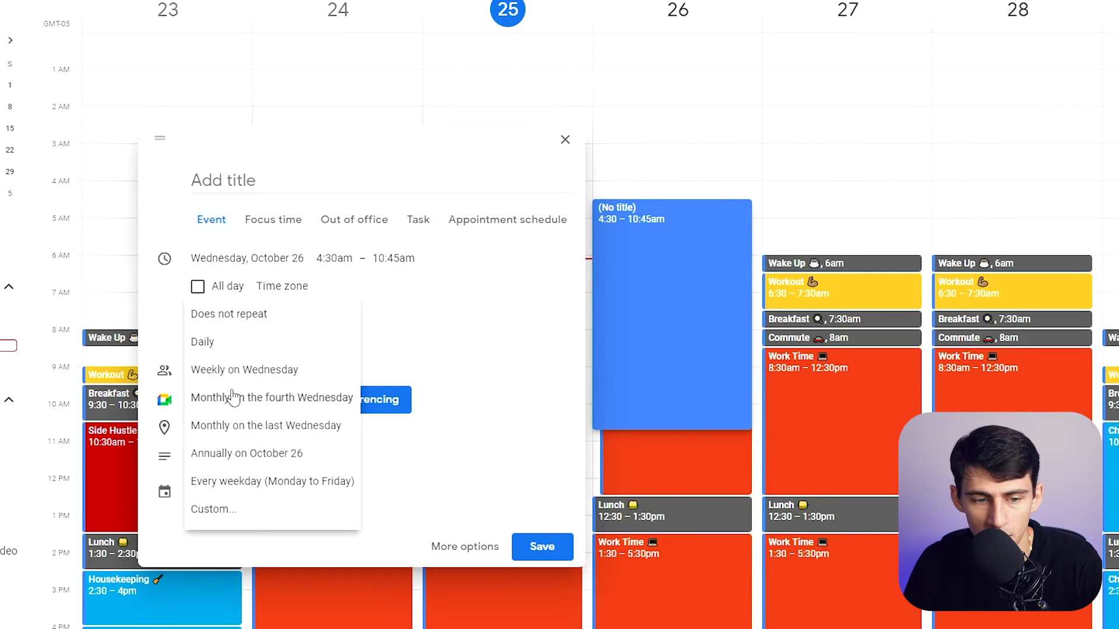
left_click(215, 511)
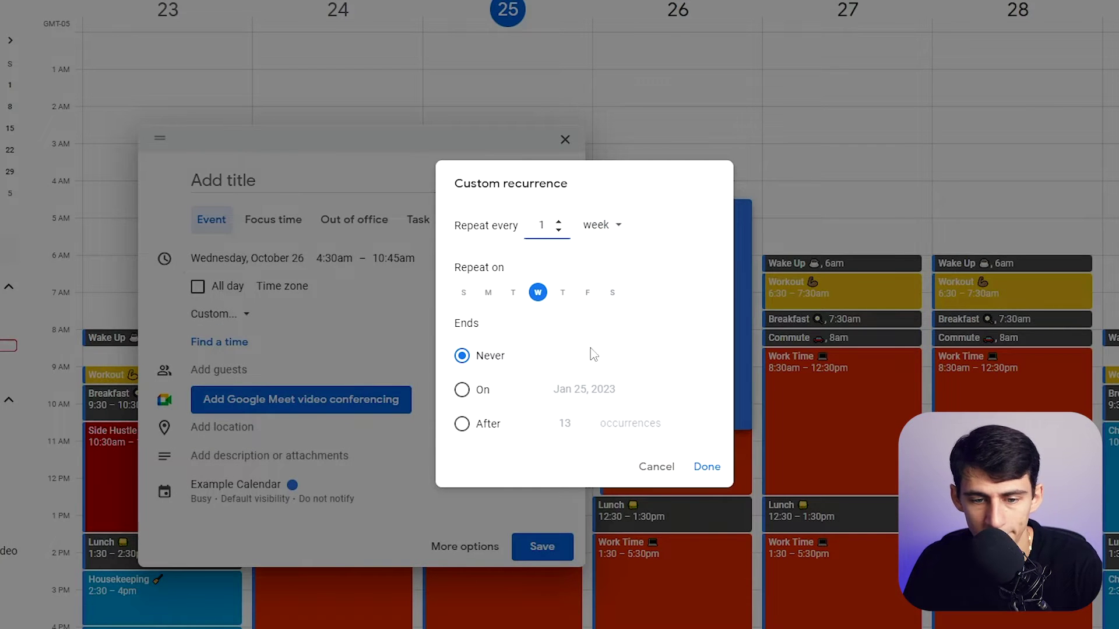
key("Escape")
View the draft's event colour choices, then close the draft without saving
left_click(288, 488)
left_click(317, 496)
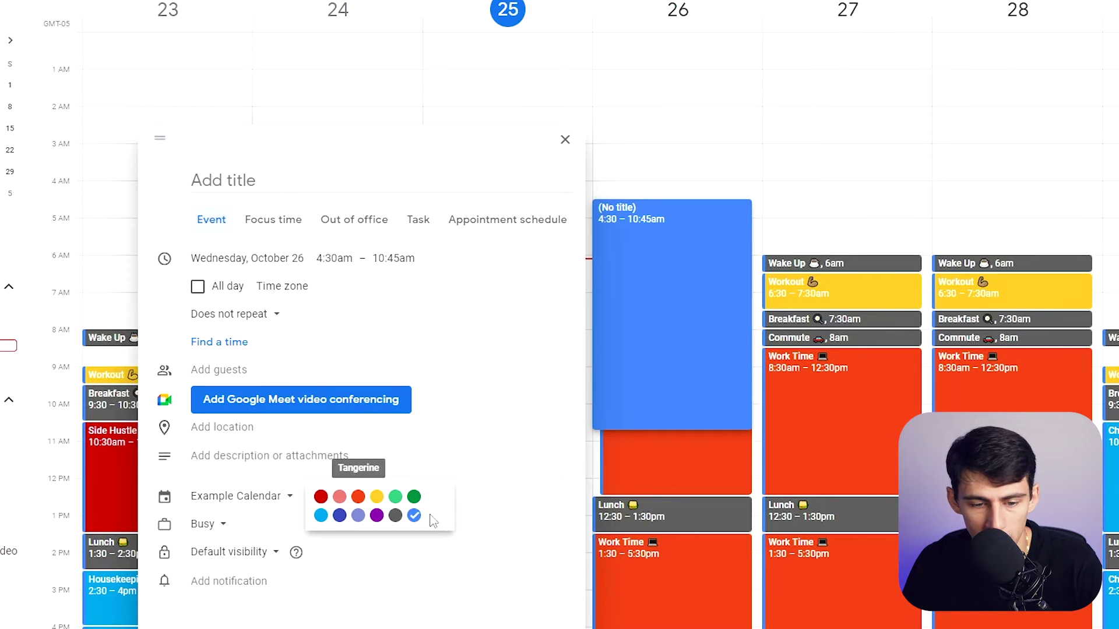
left_click(565, 139)
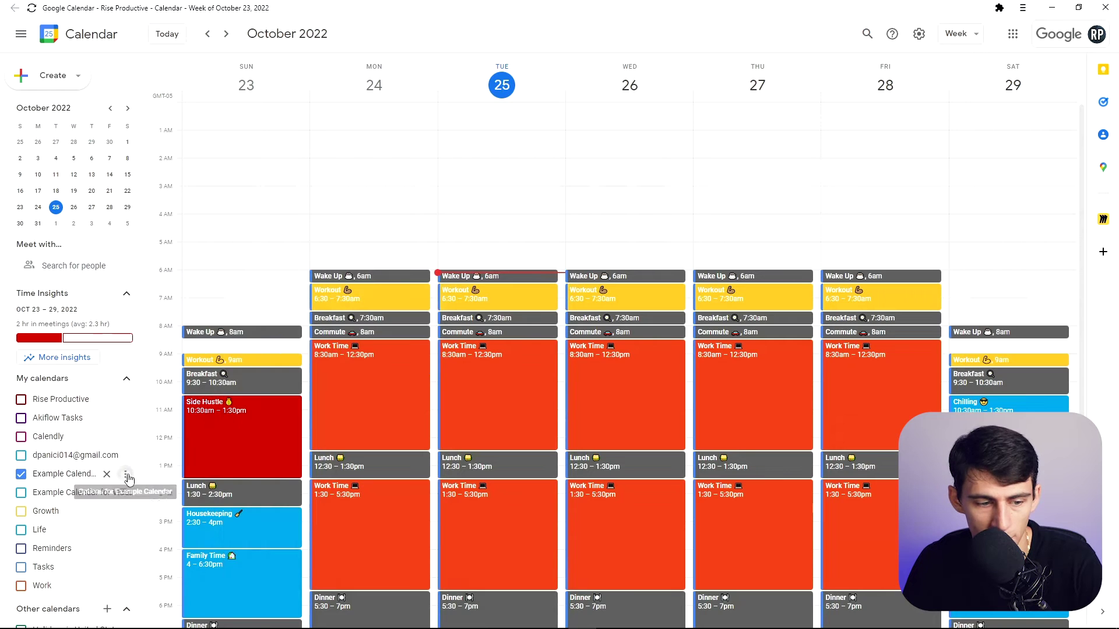
Open Example Calendar options, then create and discard a one-hour Thursday 2am draft
left_click(126, 475)
left_click(725, 175)
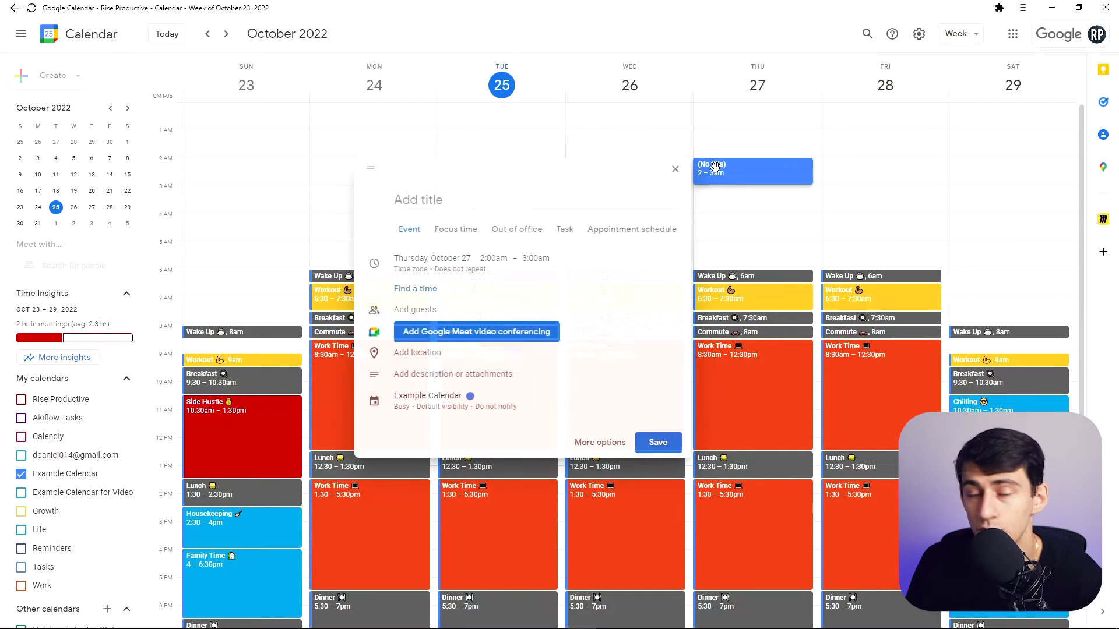
left_click(675, 168)
scroll(606, 520, "down", 3)
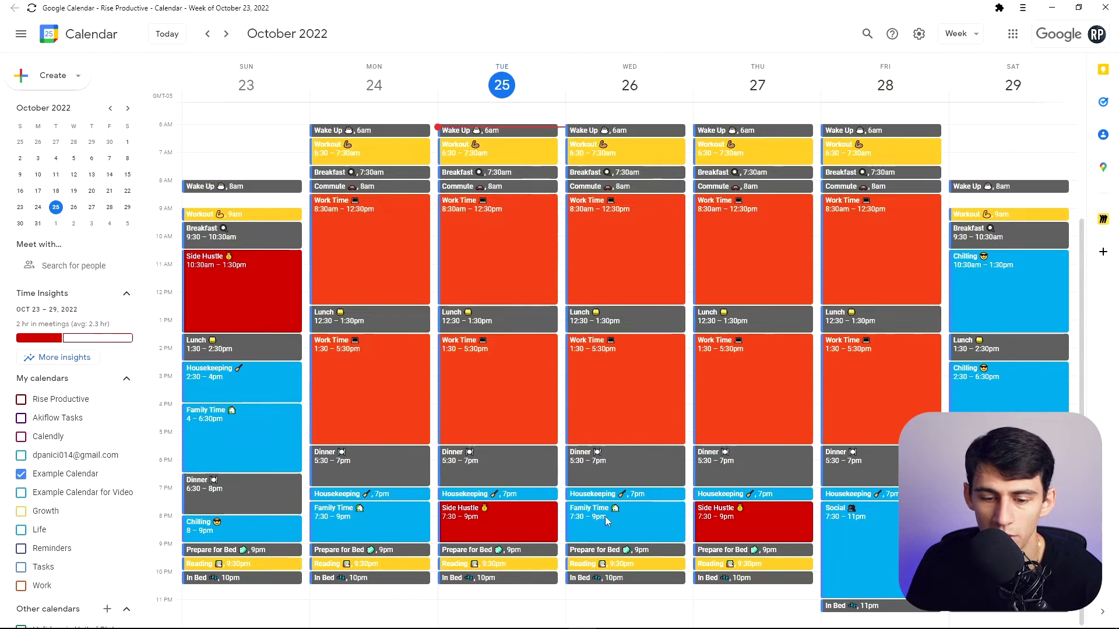
Jump to the next week and back to Today, then open Windows search
left_click(226, 33)
left_click(168, 34)
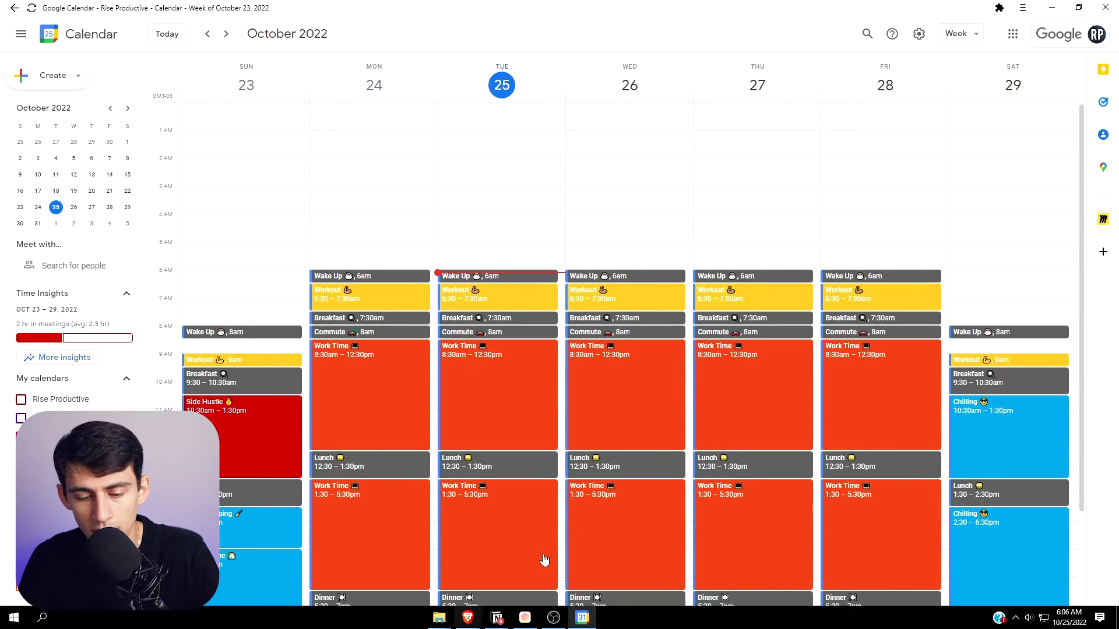
key("super")
Launch Gmail from Windows search, then bring Brave forward on its Gmail inbox tab
type("gmail")
key("Return")
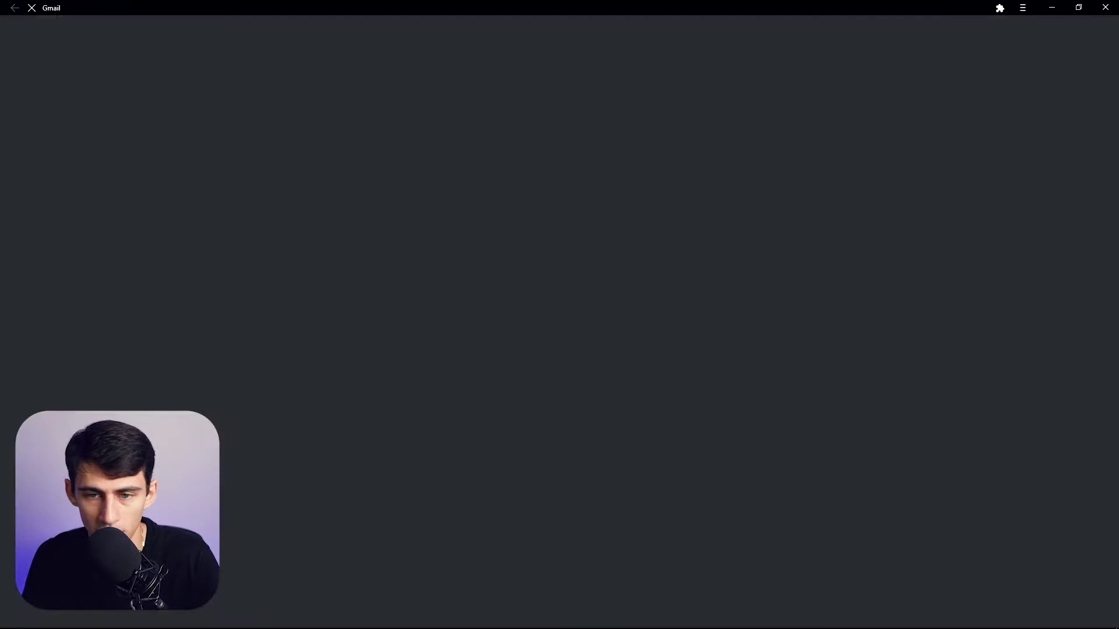
key("alt+Tab")
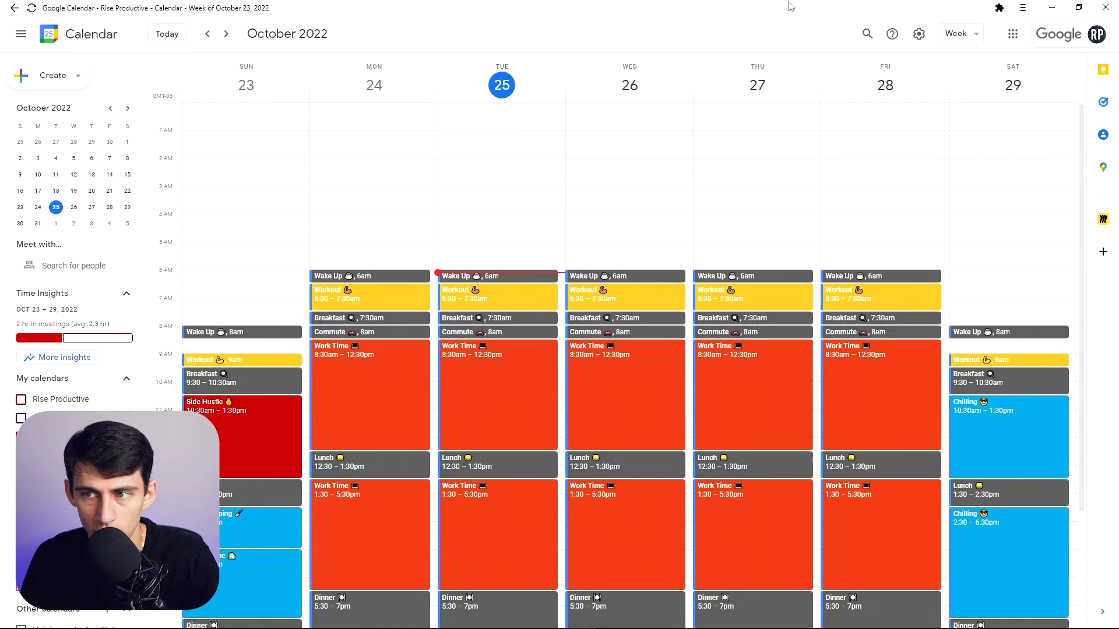
mouse_move(468, 618)
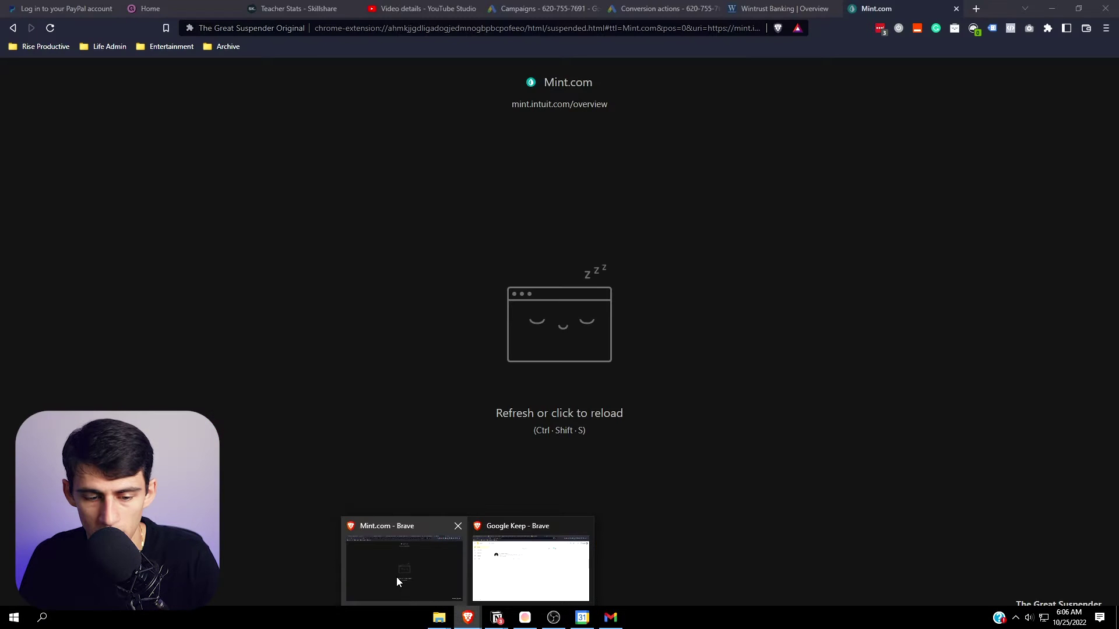
left_click(530, 568)
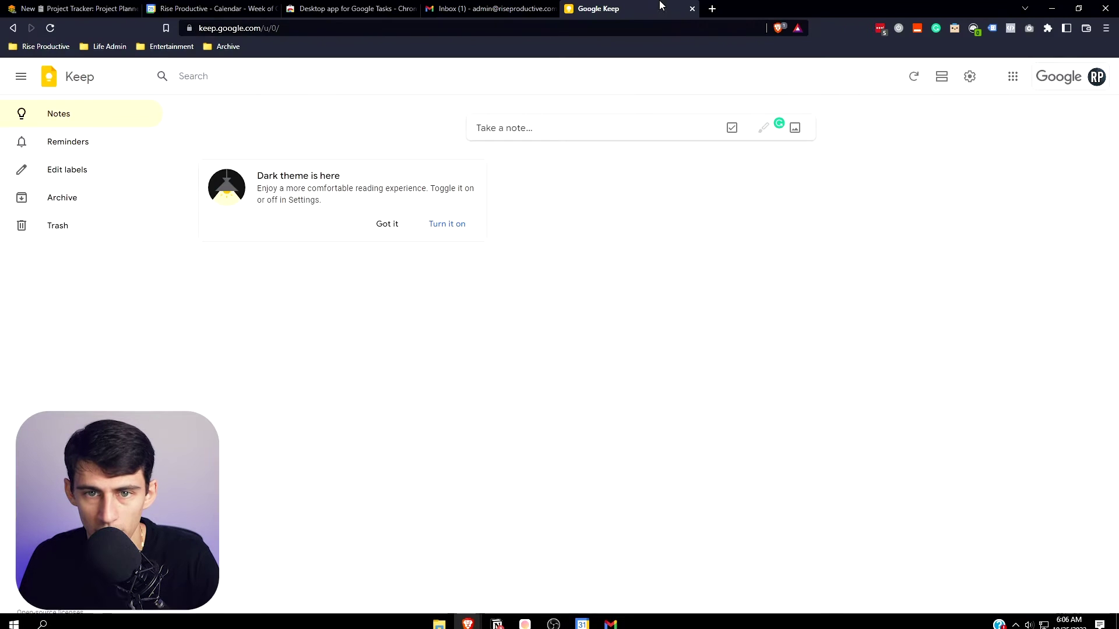
left_click(453, 7)
Create a Brave shortcut for Gmail set to open as a window
left_click(1105, 28)
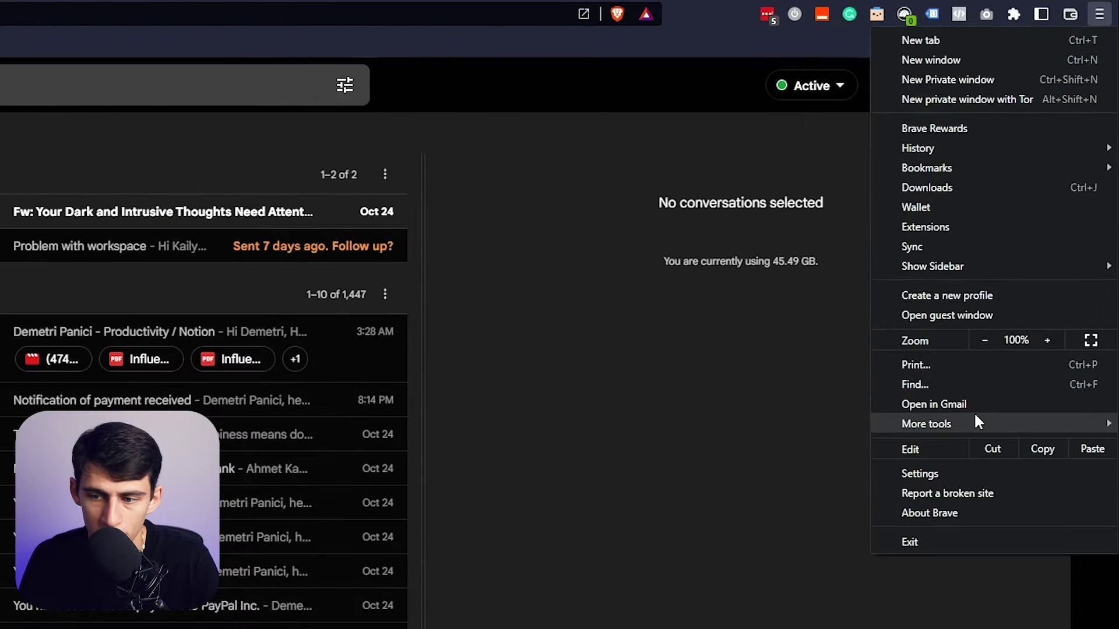
mouse_move(976, 417)
left_click(737, 440)
left_click(327, 192)
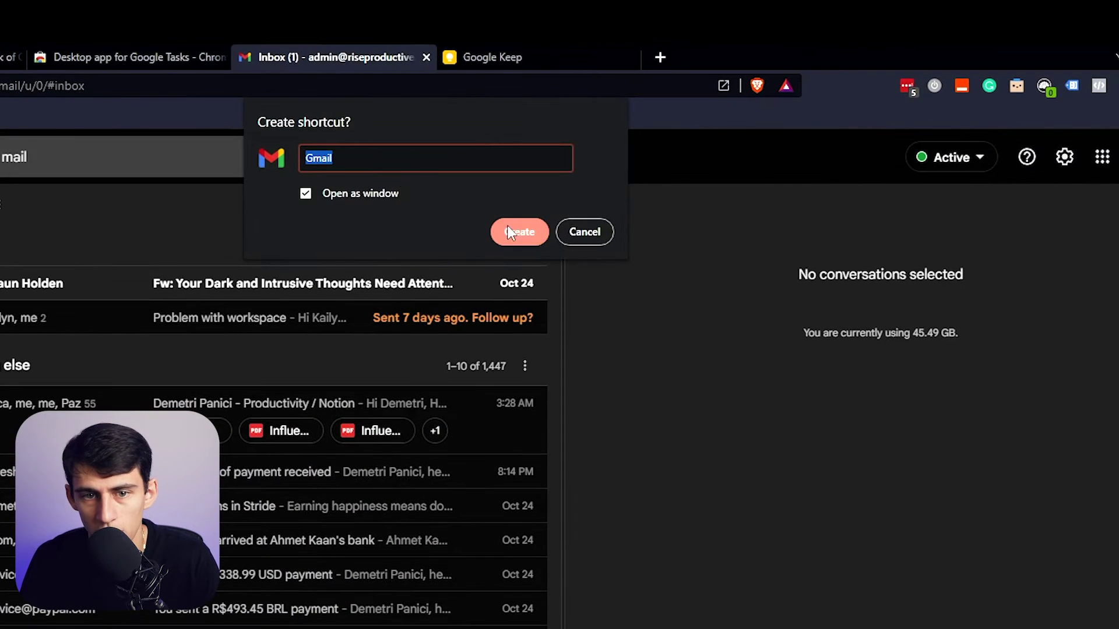
left_click(596, 232)
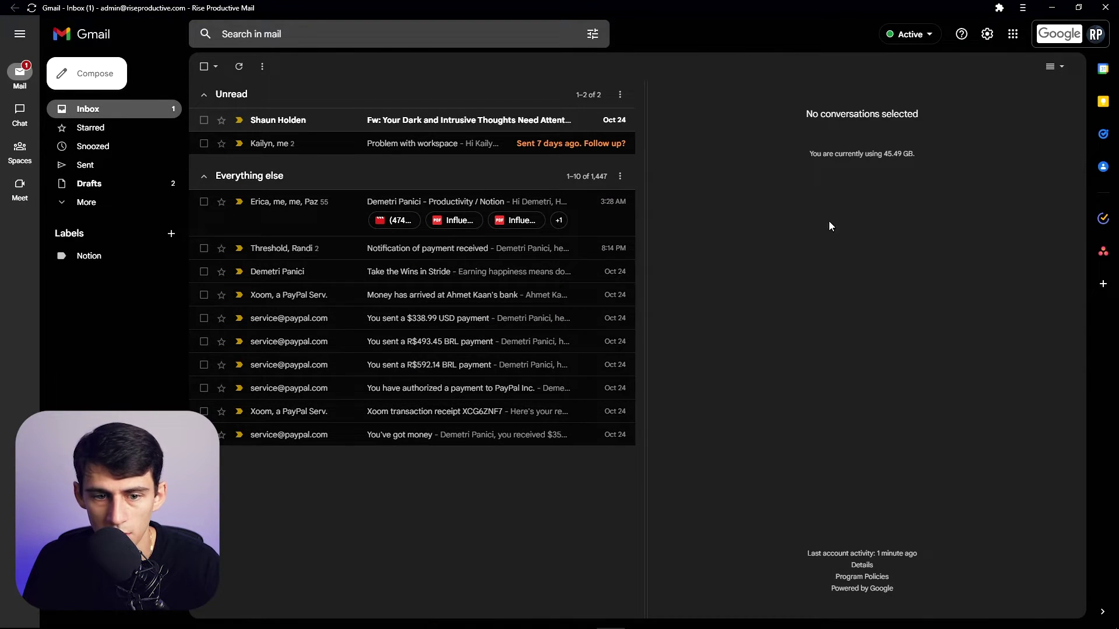
left_click(582, 617)
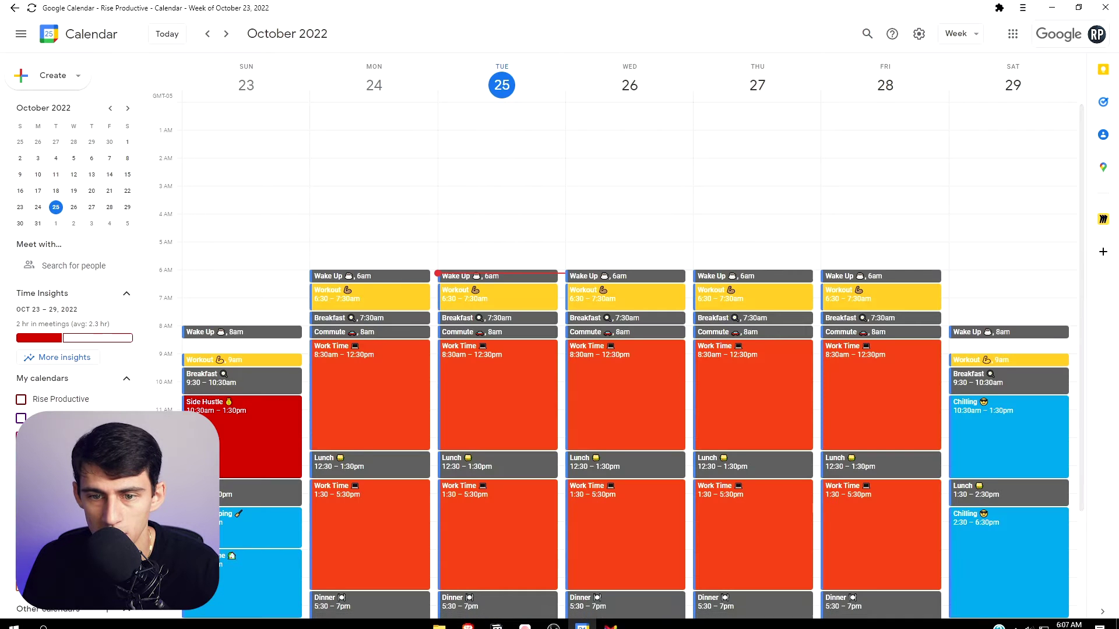
left_click(610, 617)
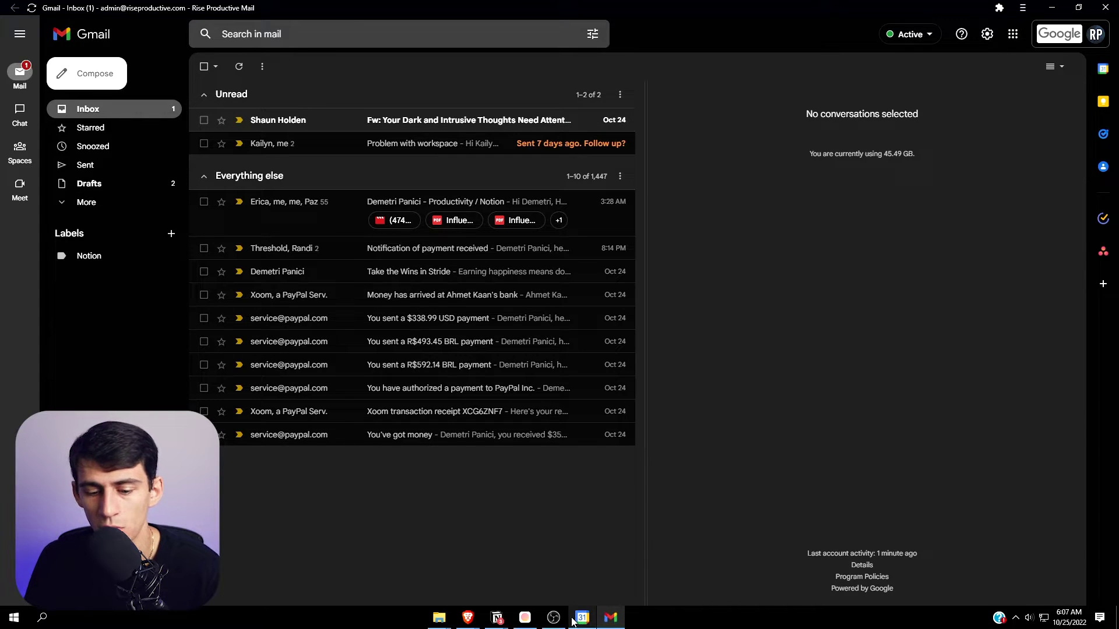
left_click(582, 617)
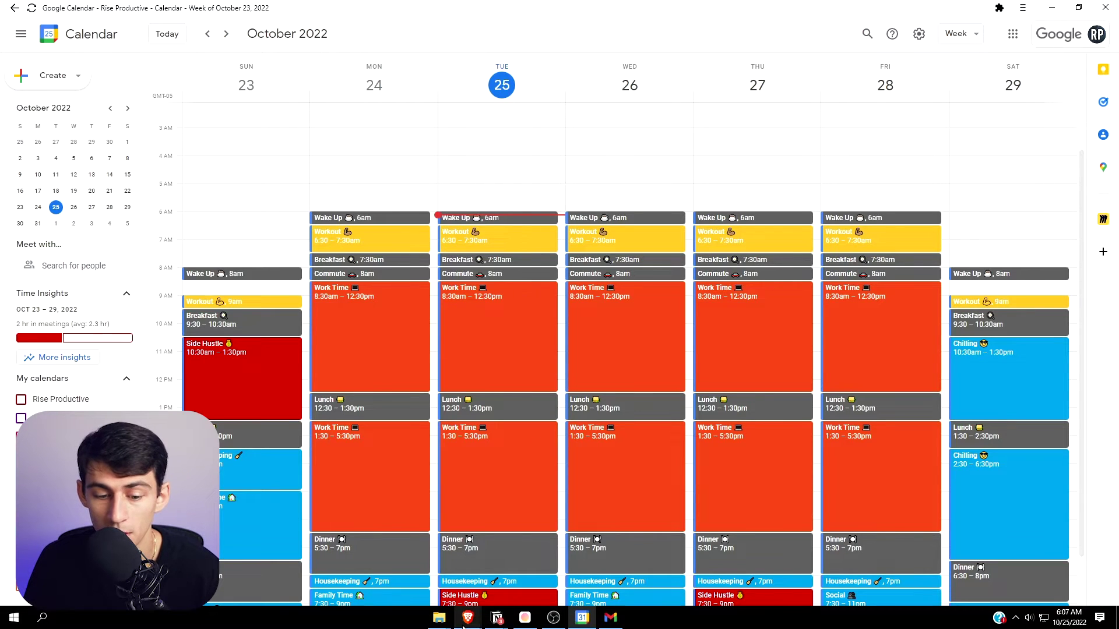
left_click(717, 169)
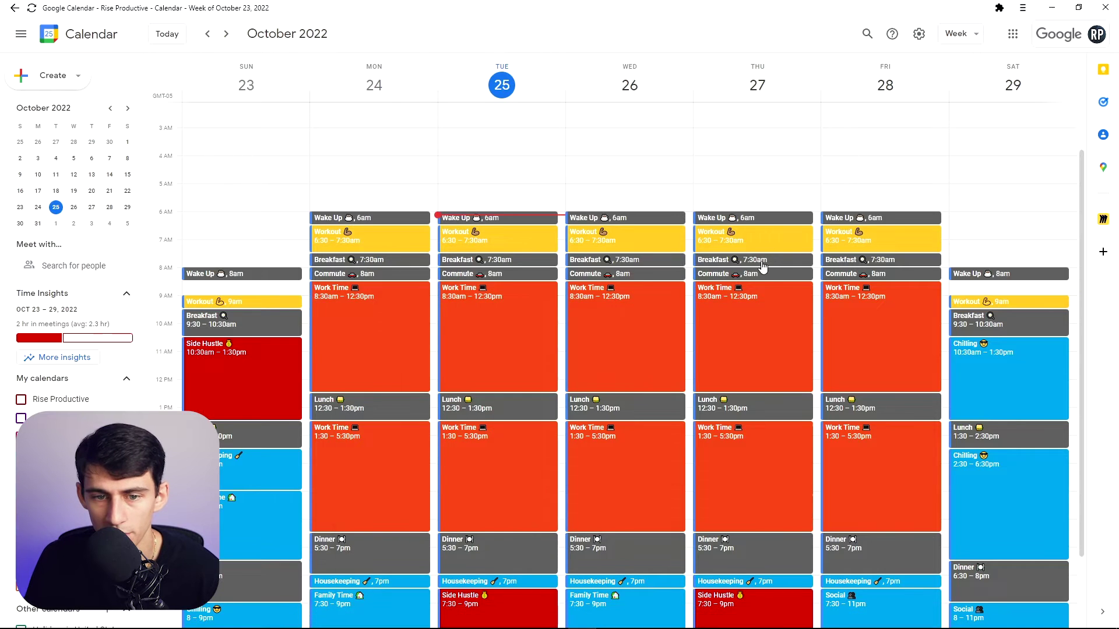
key("alt+Tab")
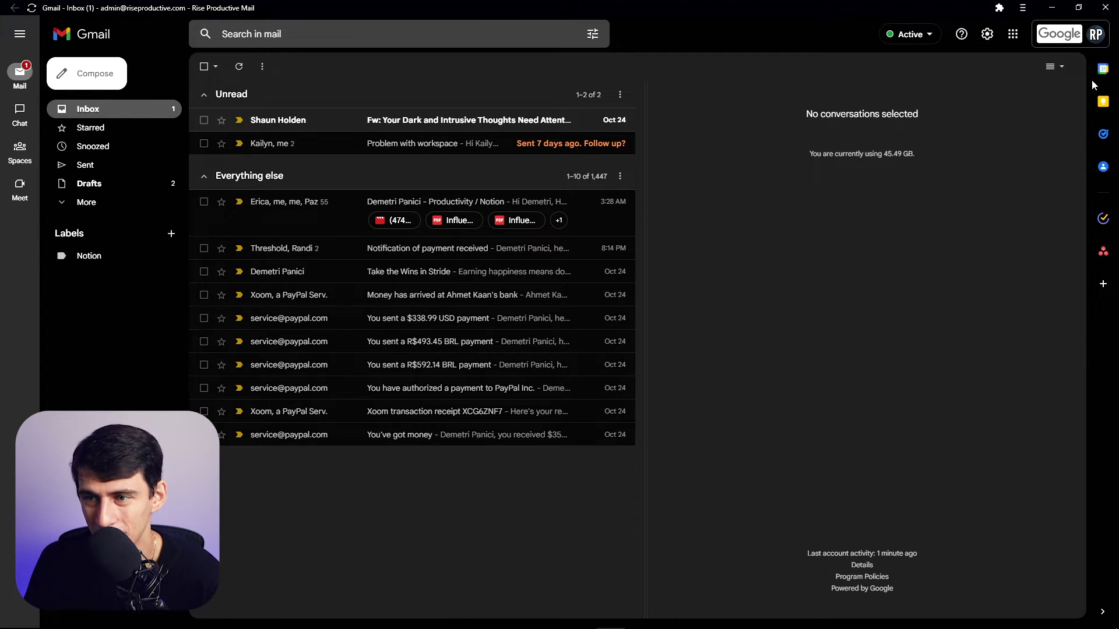
View Calendar, Keep and Tasks in Gmail's side panel, close it, and return to Calendar
left_click(1102, 70)
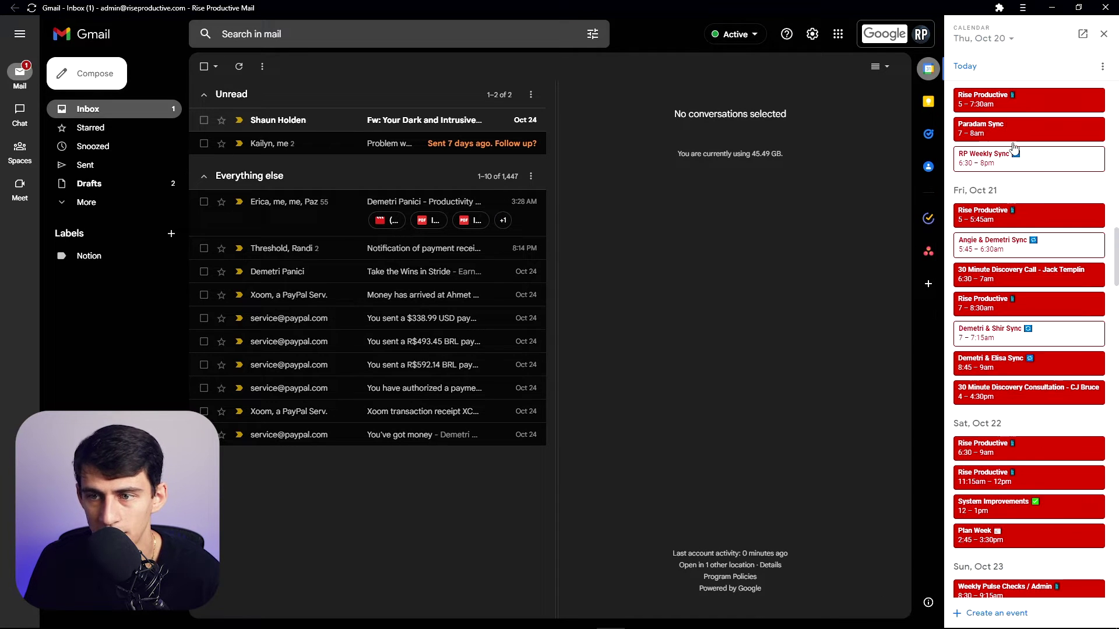
left_click(928, 101)
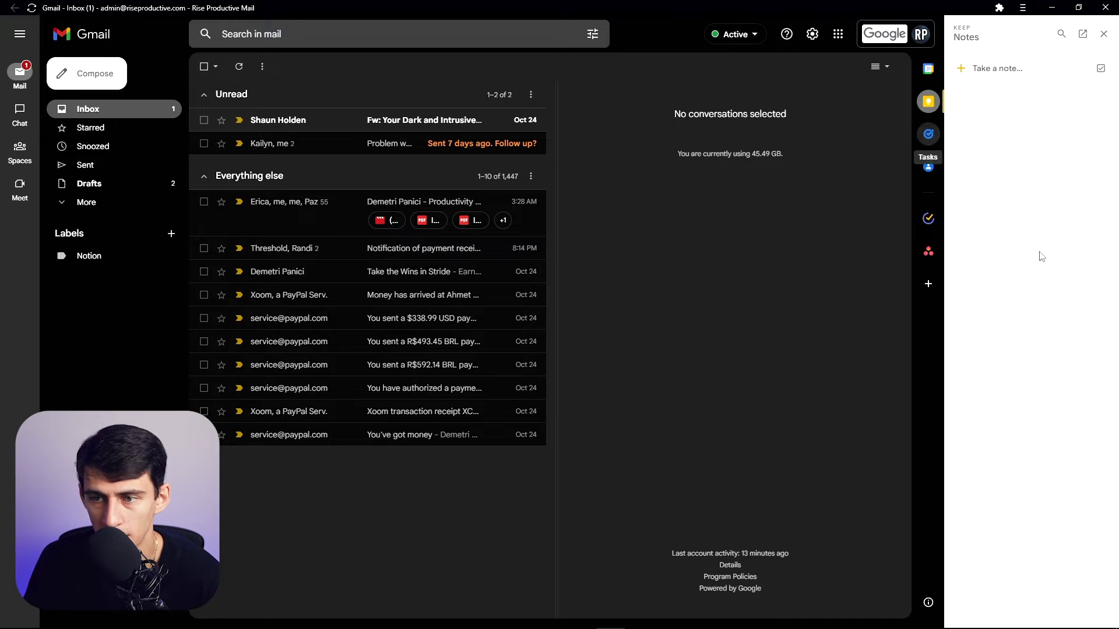
left_click(928, 134)
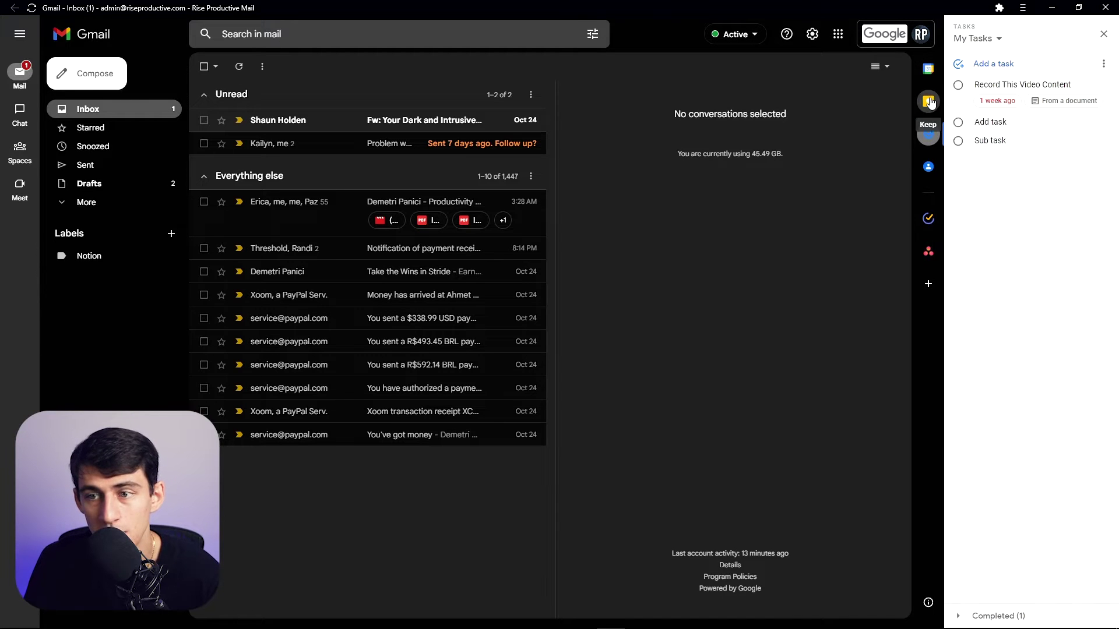
left_click(929, 102)
left_click(1103, 34)
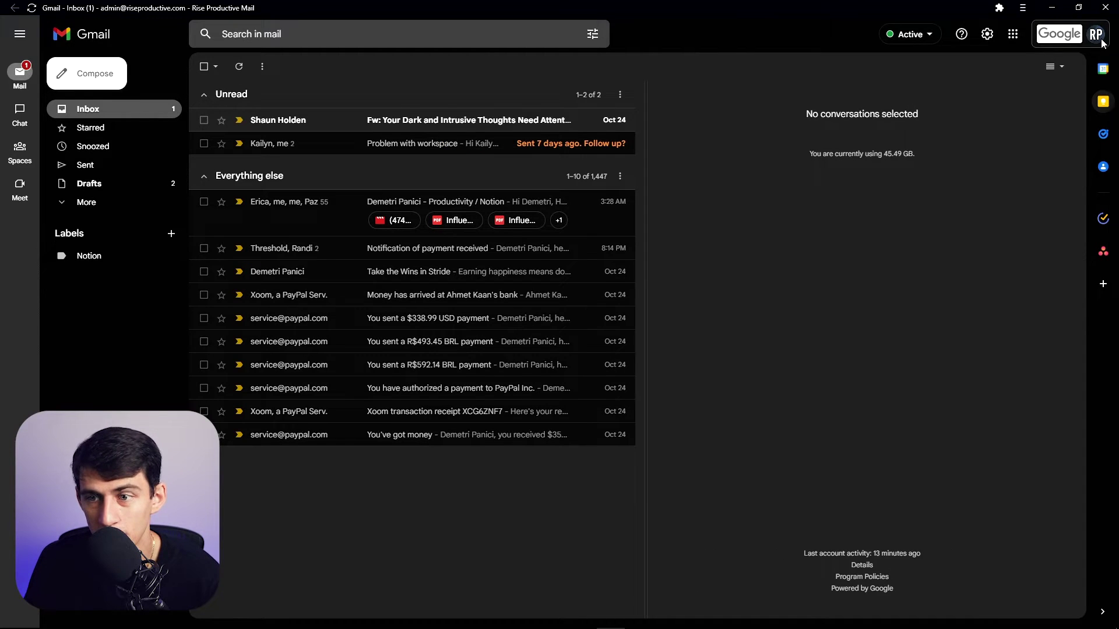
key("alt+Tab")
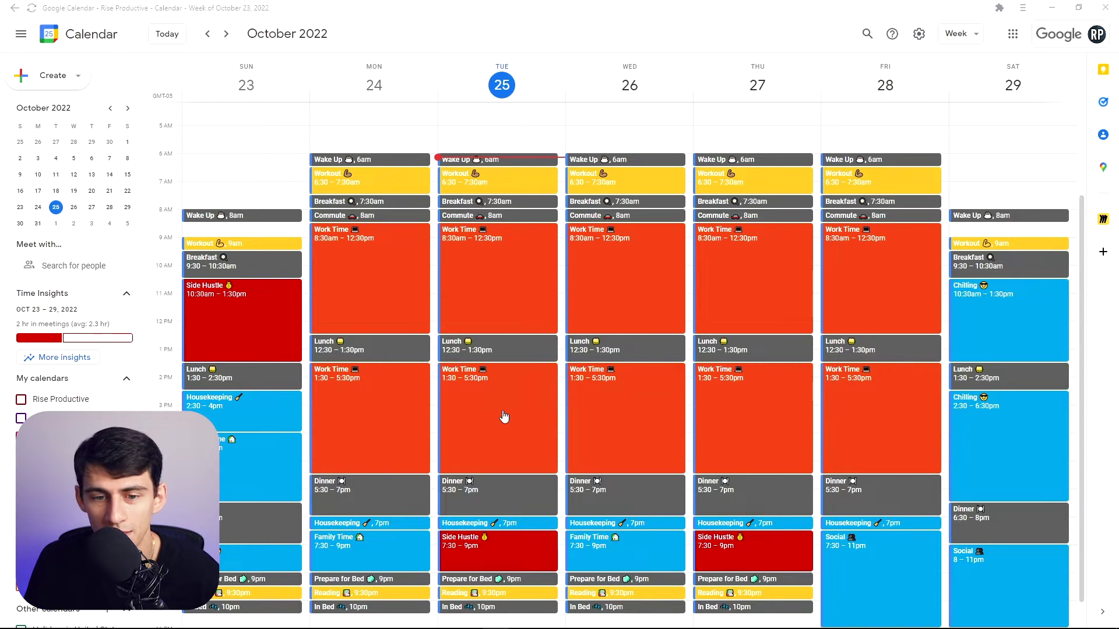
Open Calendar's Tasks panel, dismiss the Starred tip, and open the task's linked Untitled document
mouse_move(611, 618)
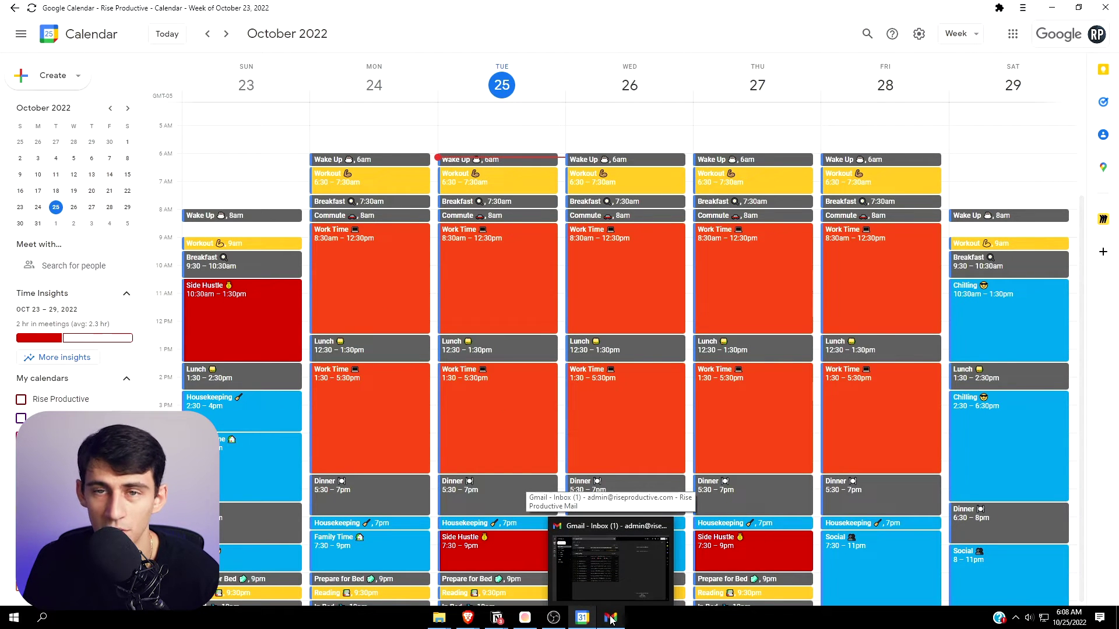
left_click(611, 619)
key("alt+Tab")
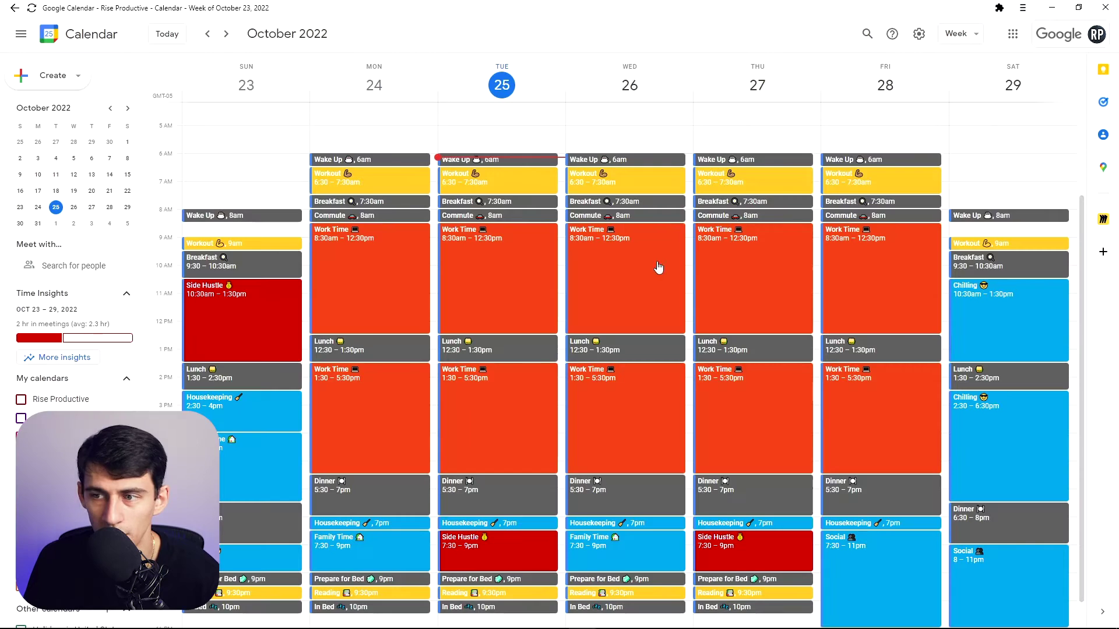
left_click(1103, 102)
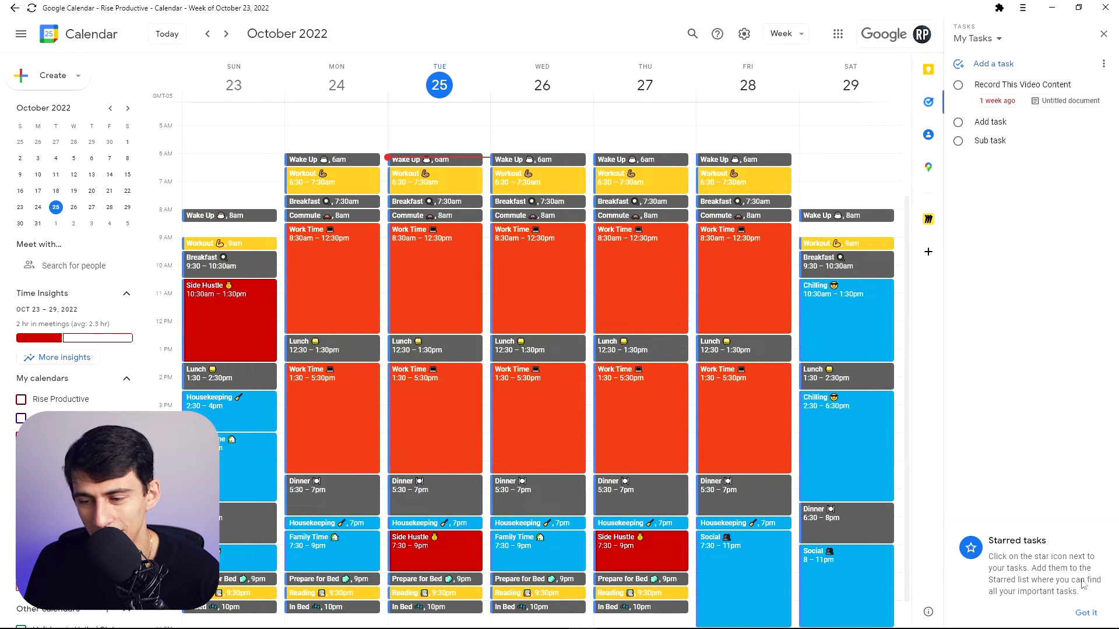
left_click(1086, 613)
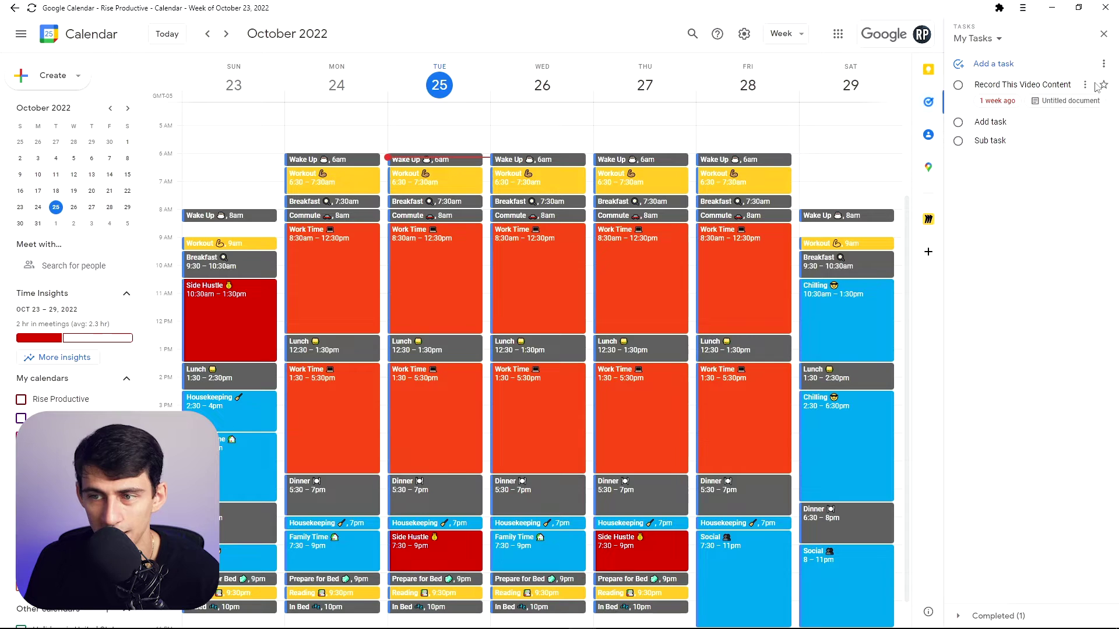
left_click(1071, 101)
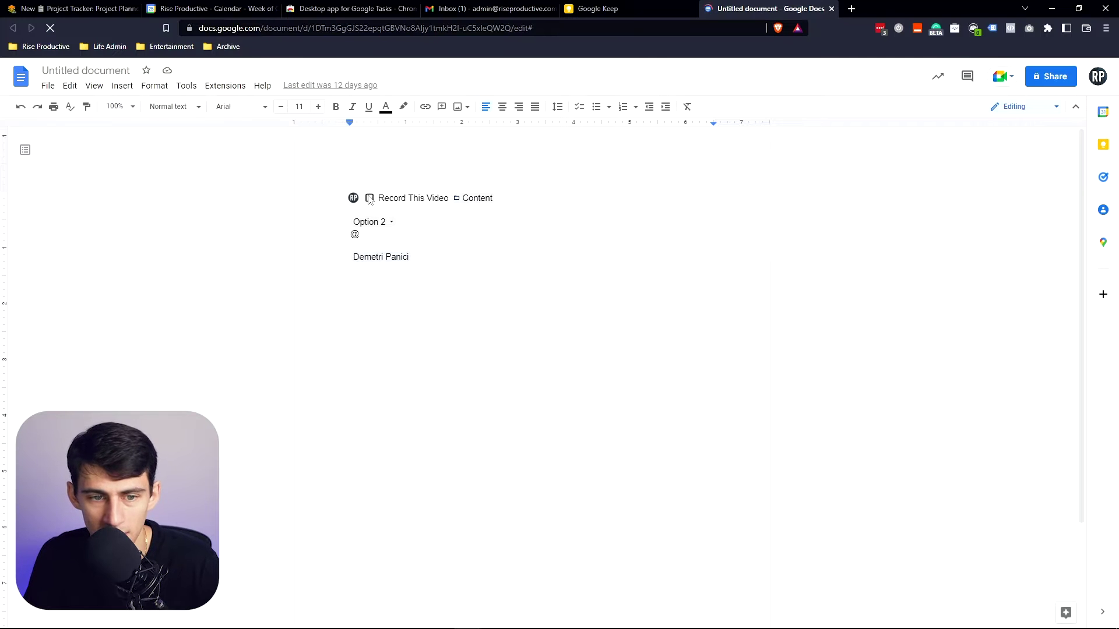
Add a second checklist item containing an @-mention chip of your own account
left_click(578, 201)
key("Return")
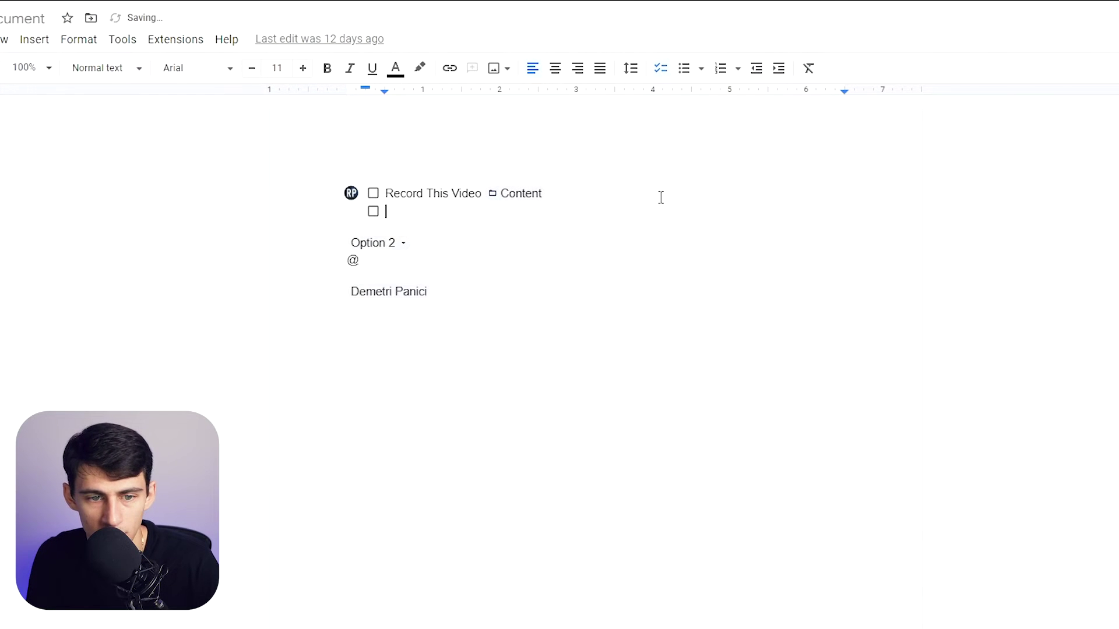
type("@deme")
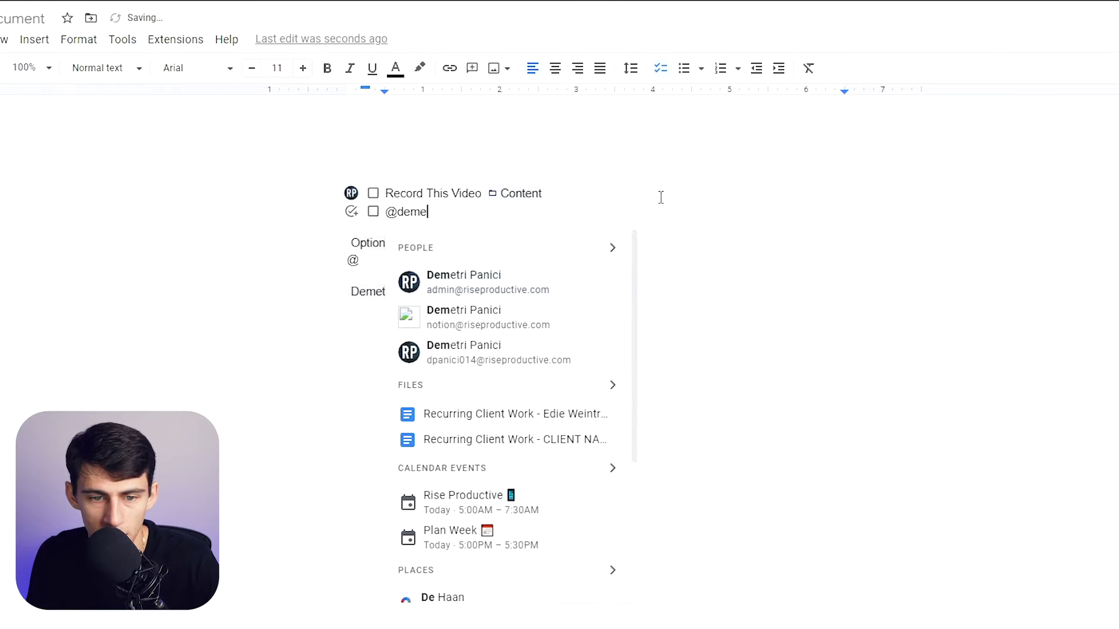
key("Return")
Assign the new line as a task to the suggested account, due October 25
mouse_move(352, 217)
left_click(443, 291)
type("de")
key("Return")
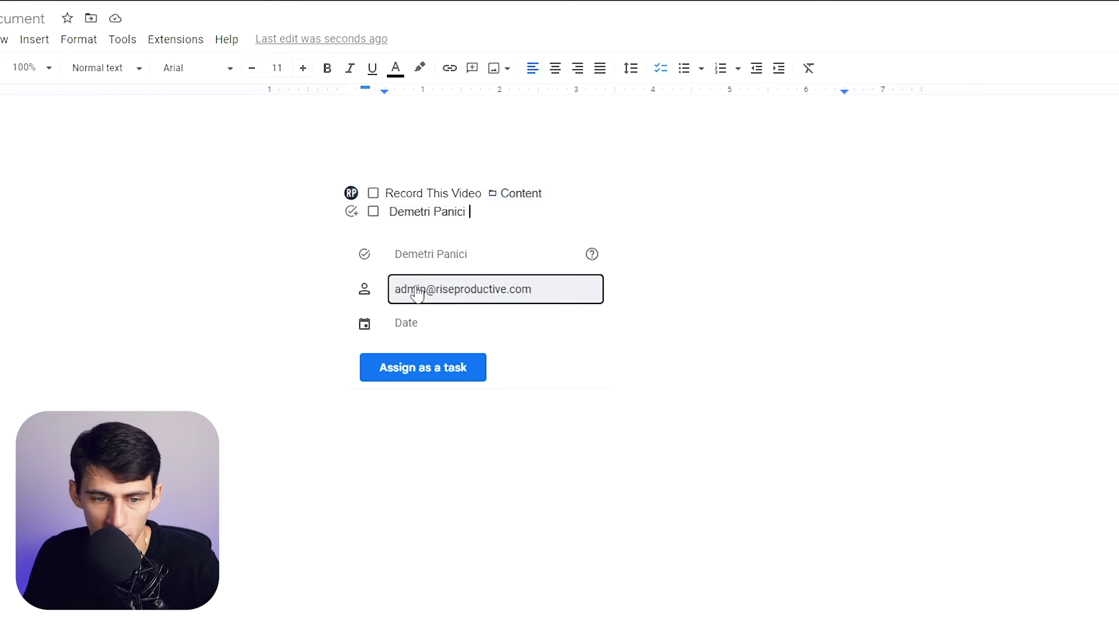
left_click(432, 324)
left_click(464, 493)
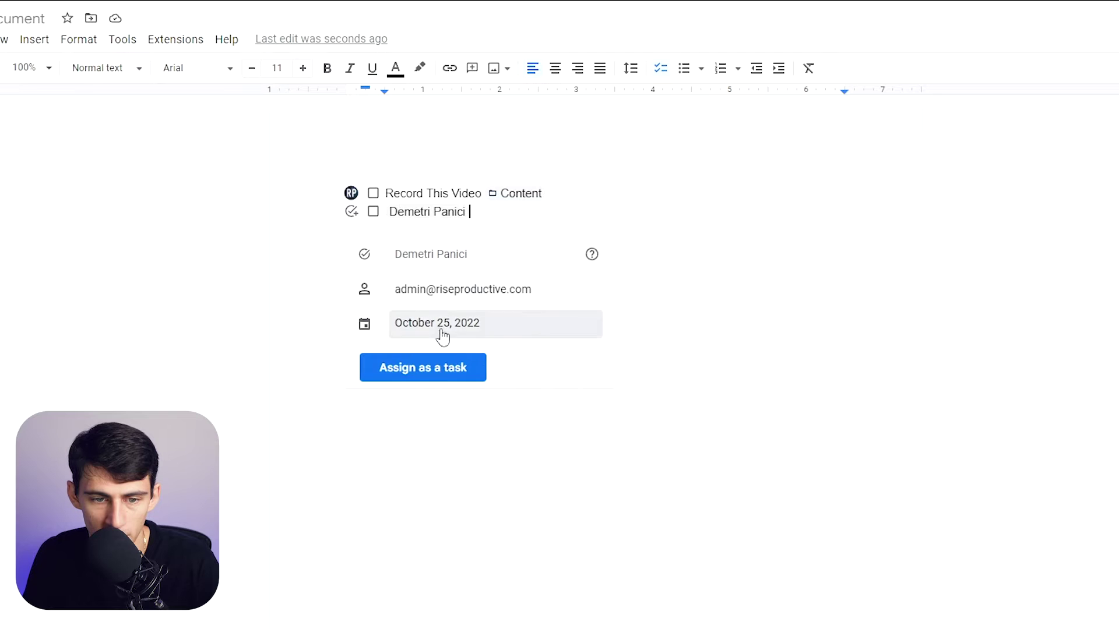
left_click(437, 373)
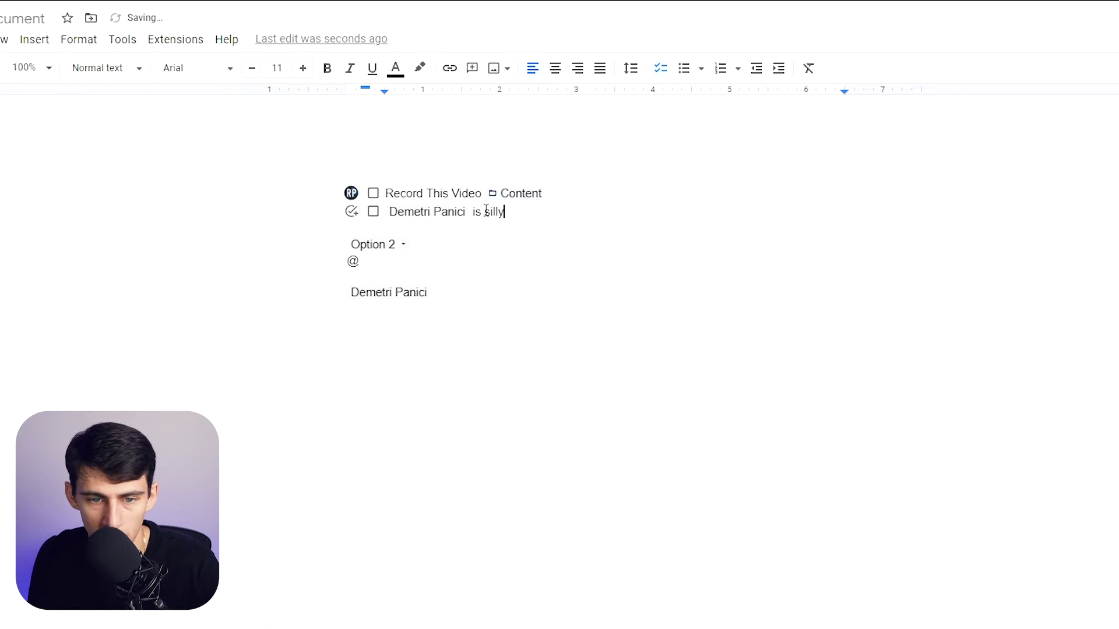
Reassign the edited line as a task to the suggested account, due the 25th
left_click(351, 212)
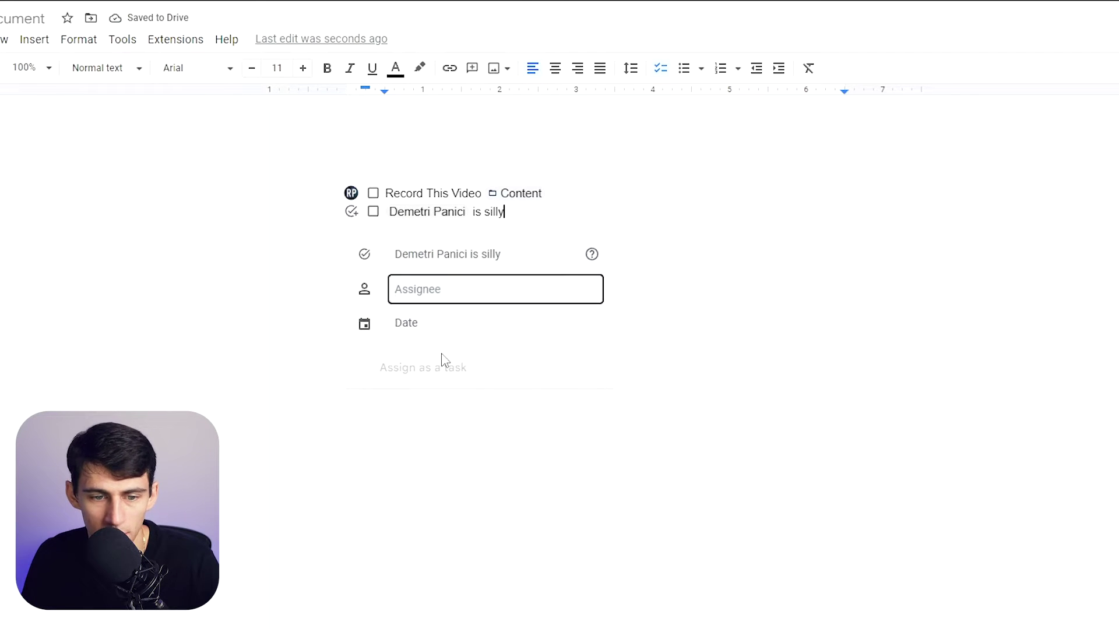
type("ad")
left_click(505, 344)
left_click(462, 491)
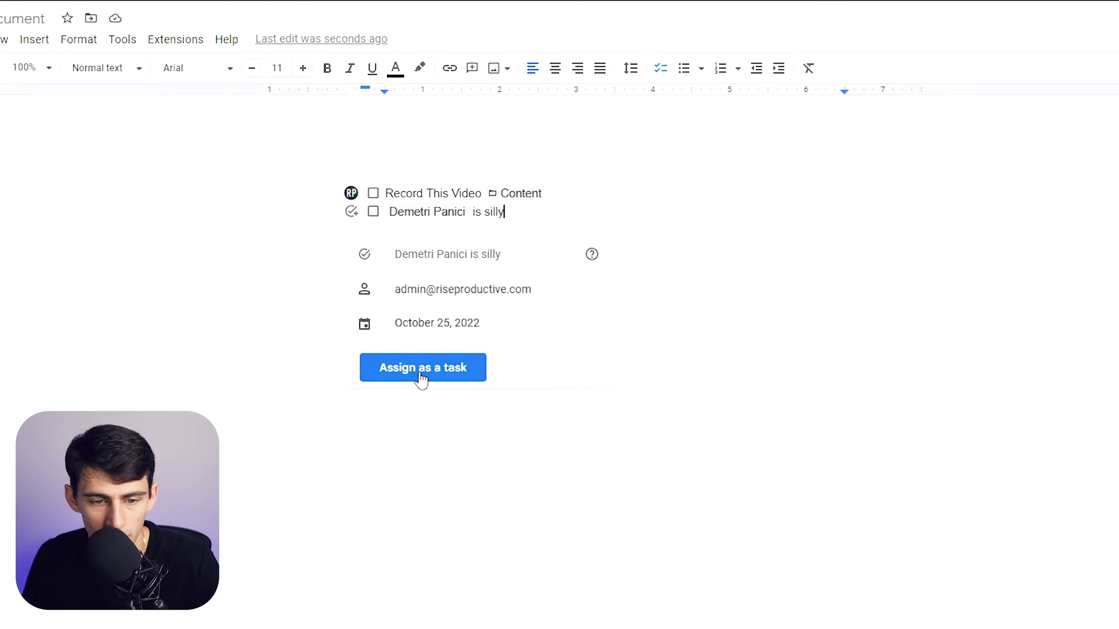
left_click(420, 373)
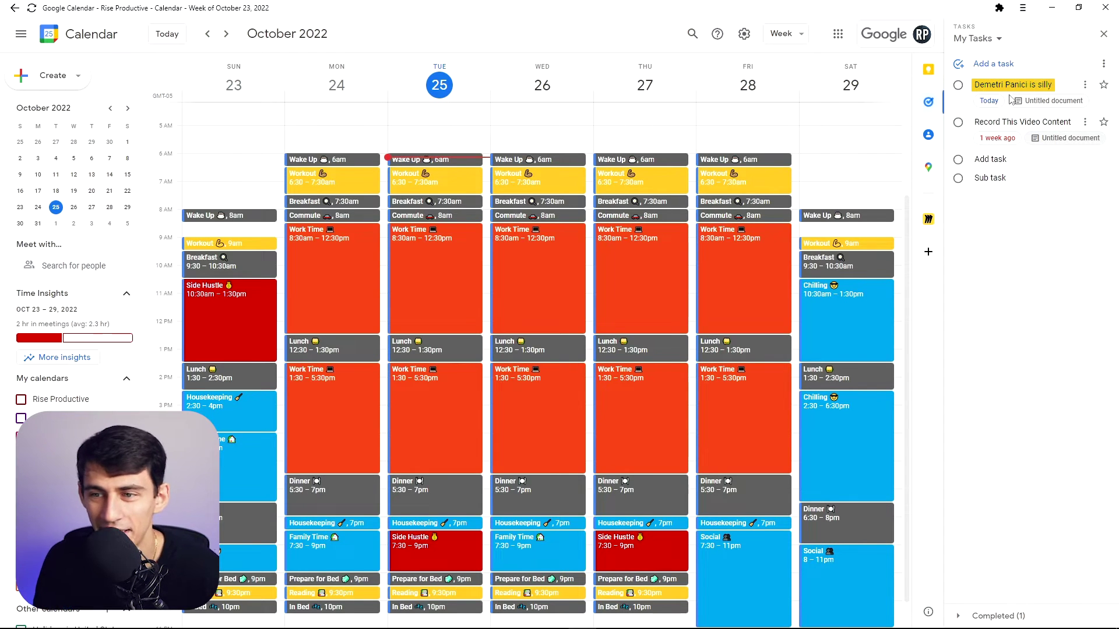
Drop the mention task onto Tuesday 25 and schedule Record This Video Content at 8:30am
left_click_drag(1048, 89, 689, 448)
left_click(660, 614)
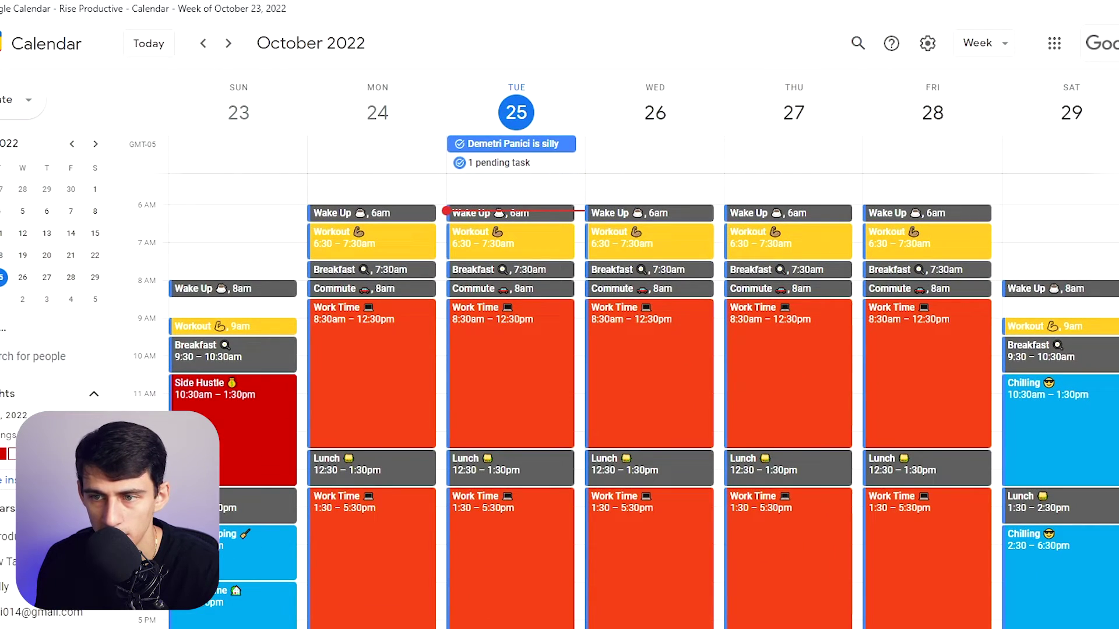
scroll(739, 314, "up", 3)
left_click_drag(739, 315, 478, 456)
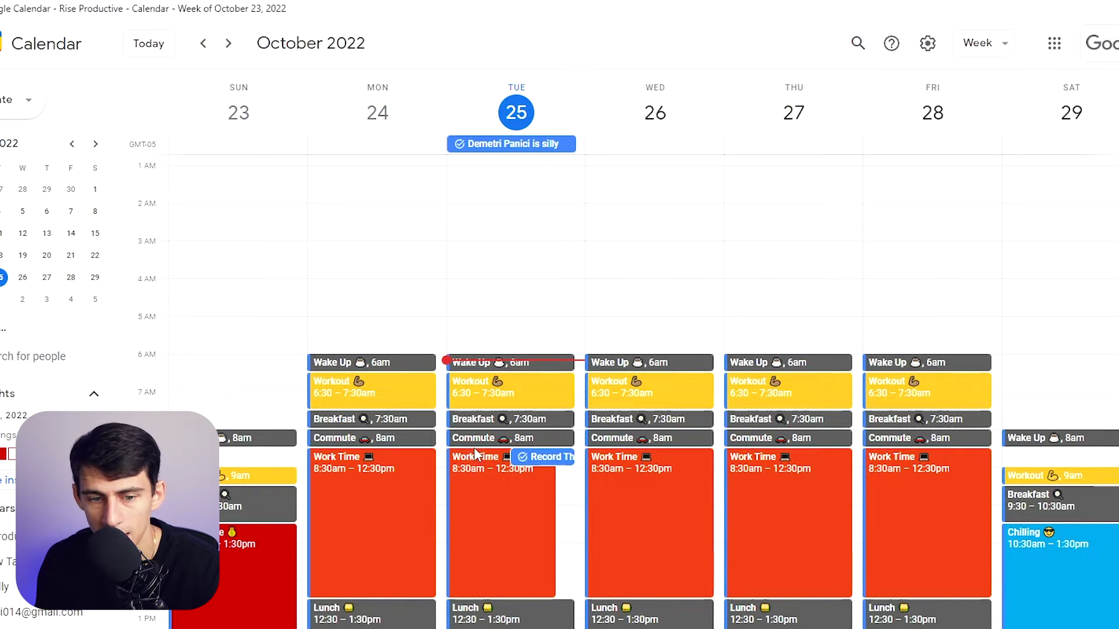
left_click(560, 457)
Try the task's all-day toggle, restore 8:30am, and close it unchanged
left_click(347, 311)
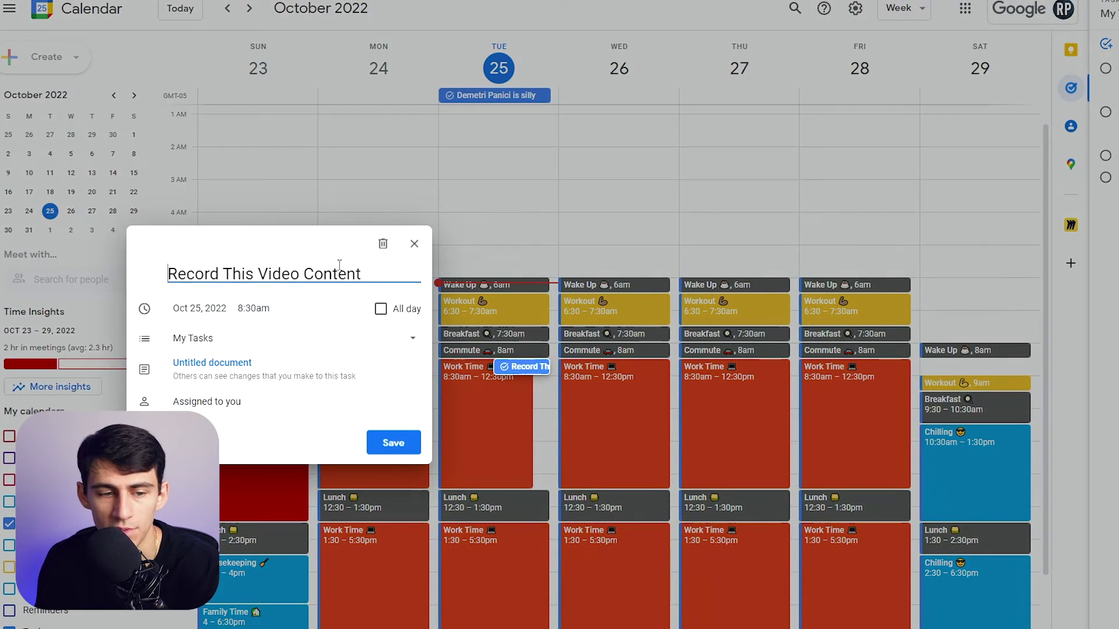
left_click(283, 319)
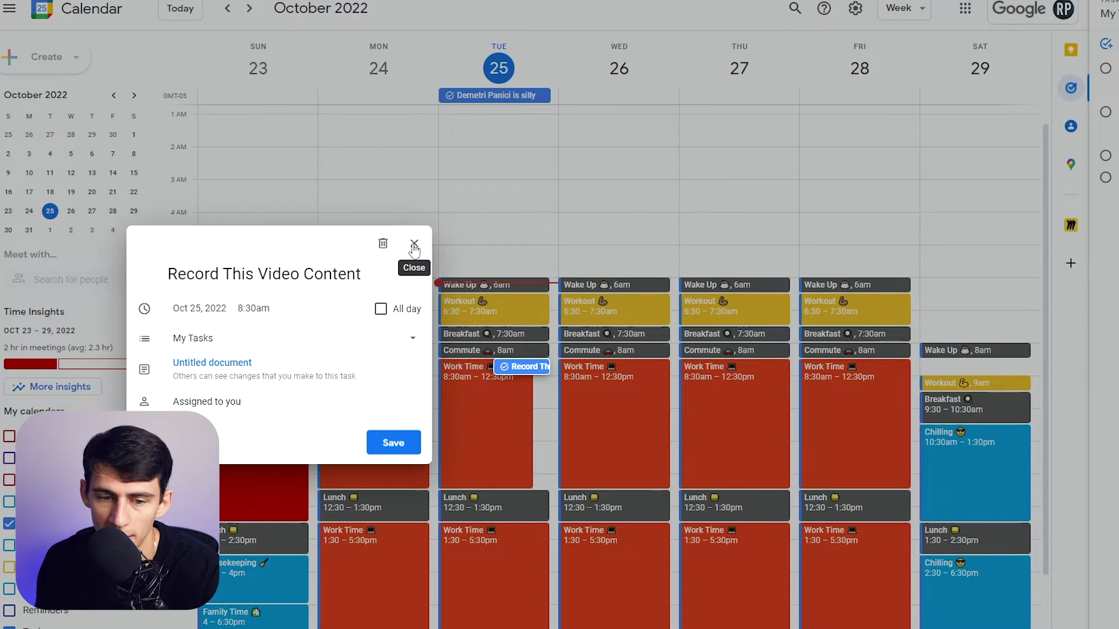
left_click(380, 309)
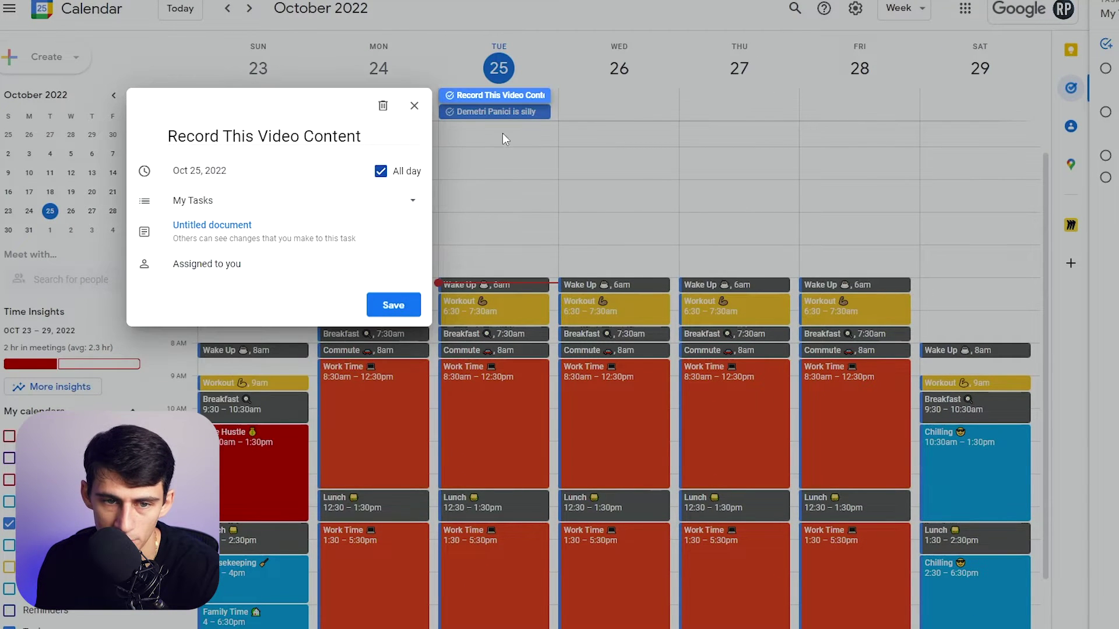
left_click(380, 171)
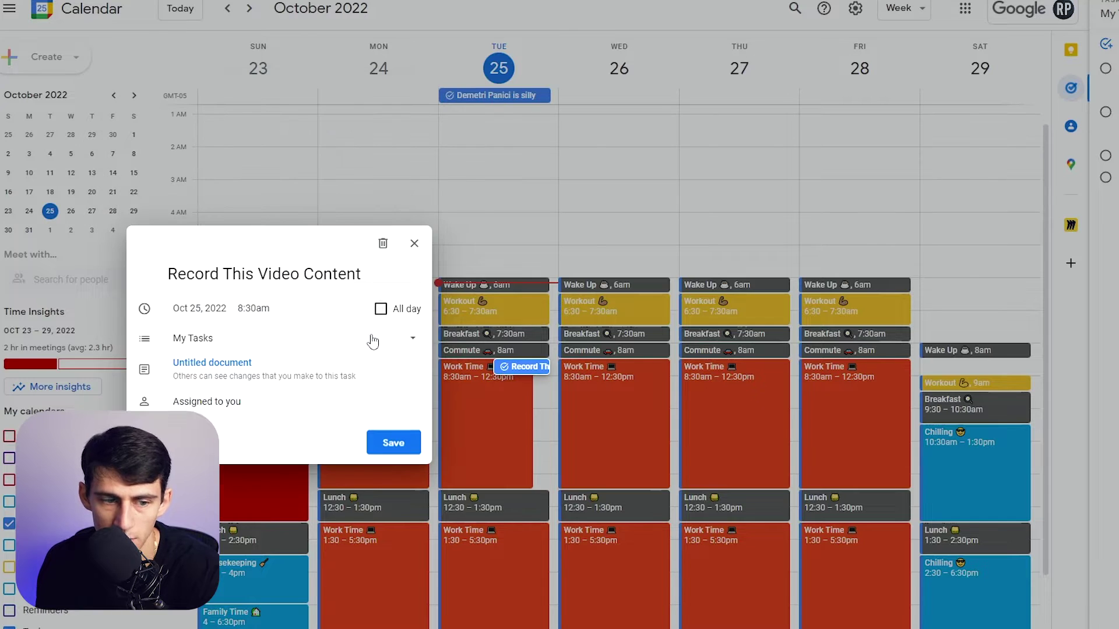
left_click(372, 342)
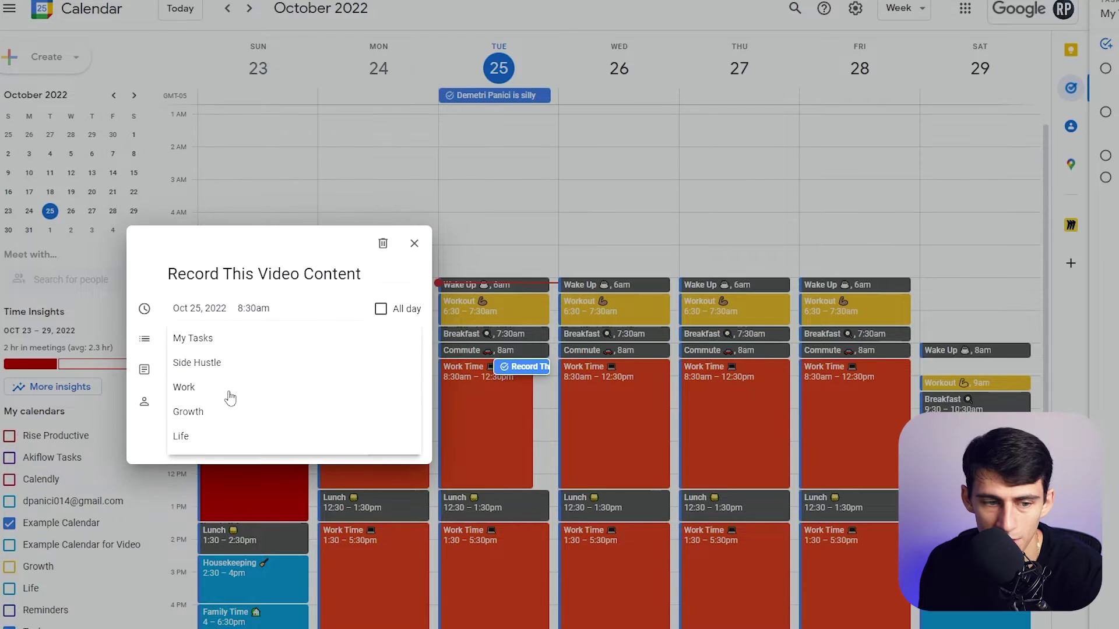
left_click(414, 243)
Move Record This Video Content to the Growth task list and save it
scroll(41, 548, "down", 1)
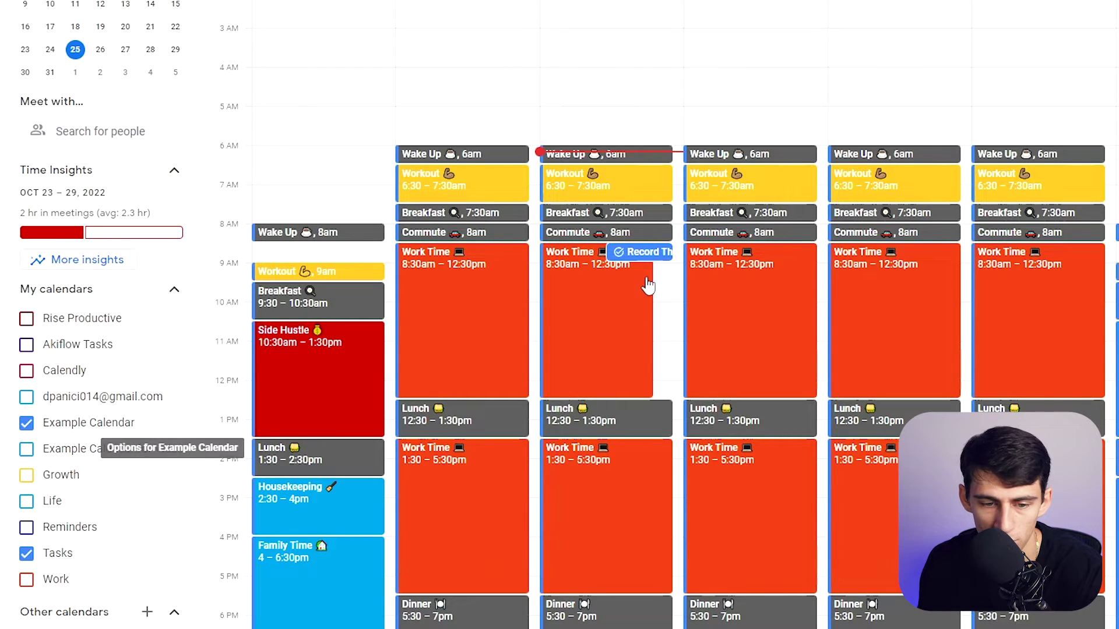
left_click(635, 257)
left_click(438, 126)
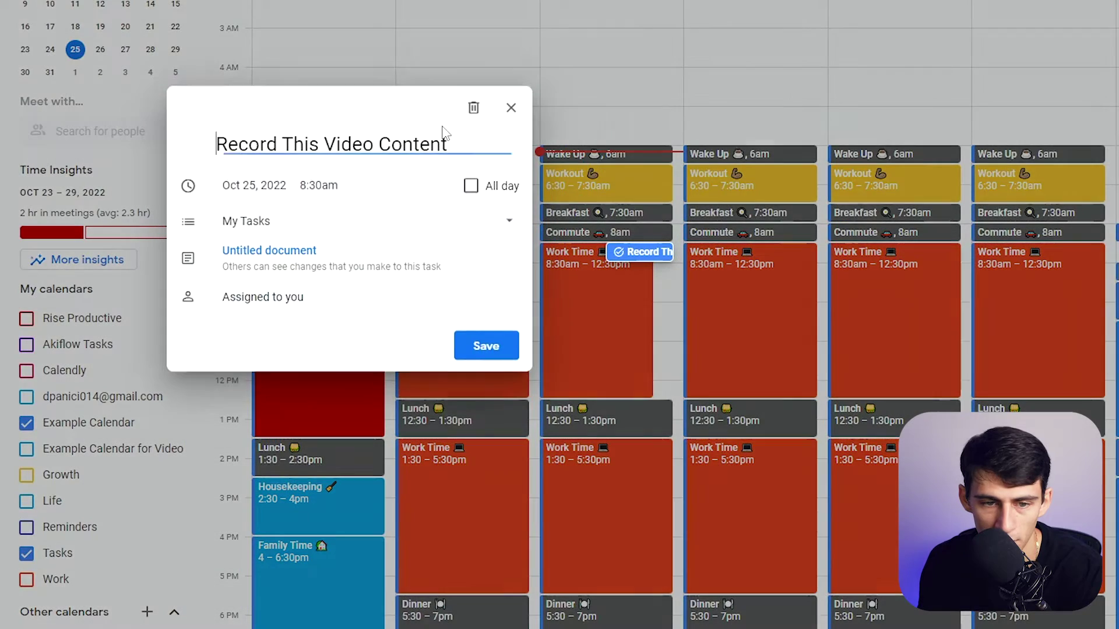
left_click(367, 226)
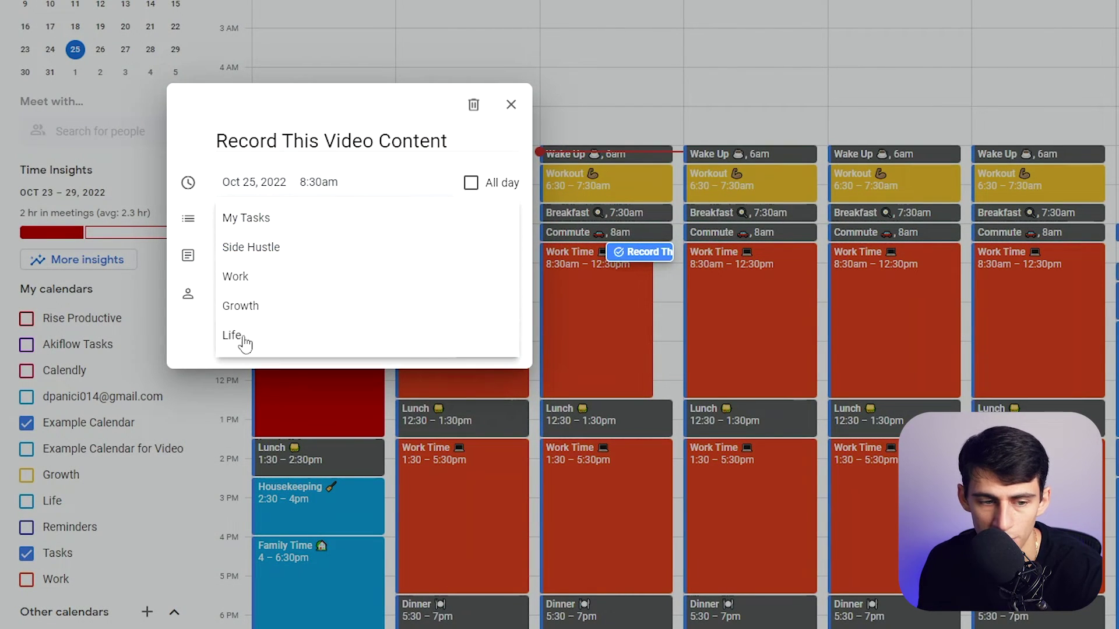
left_click(350, 306)
left_click(486, 344)
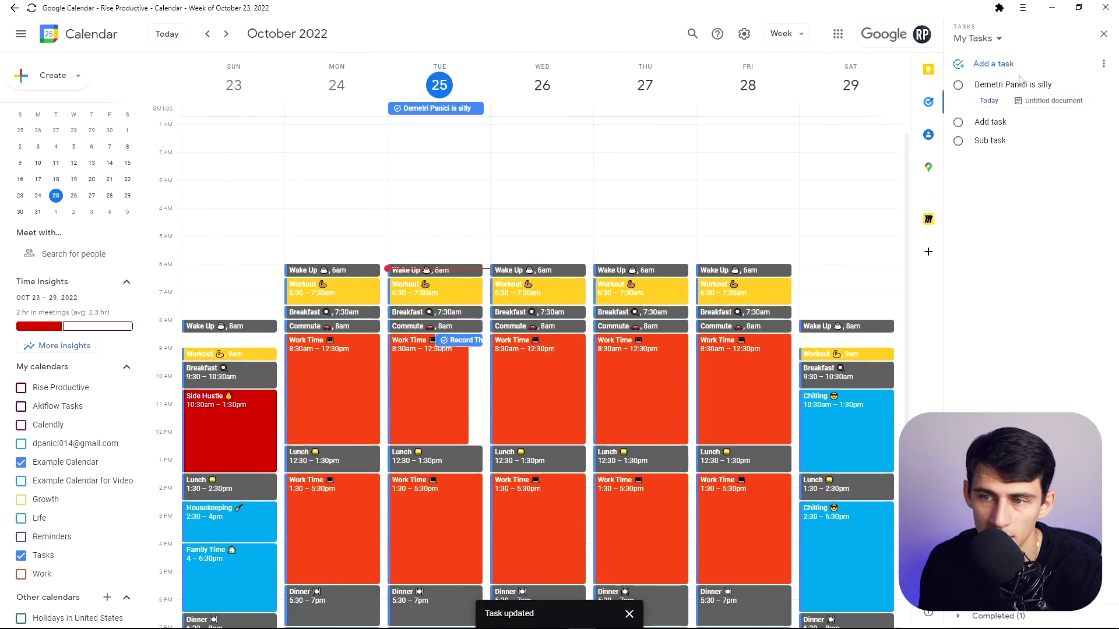
left_click(1102, 64)
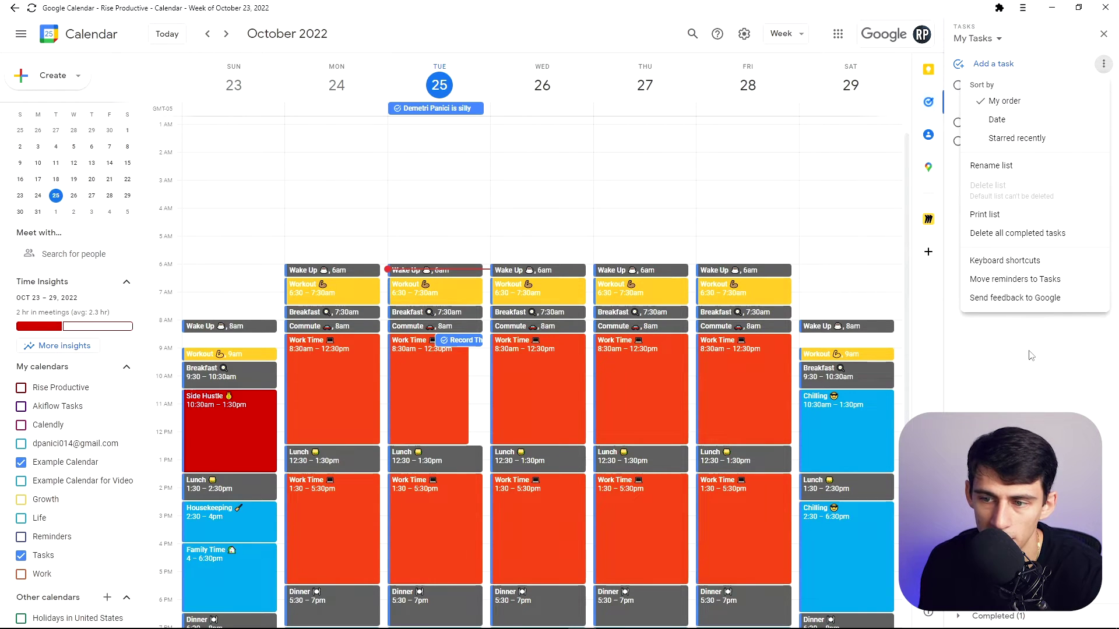
Switch the Tasks panel to the Growth list, then to the Work list
left_click(973, 38)
left_click(988, 150)
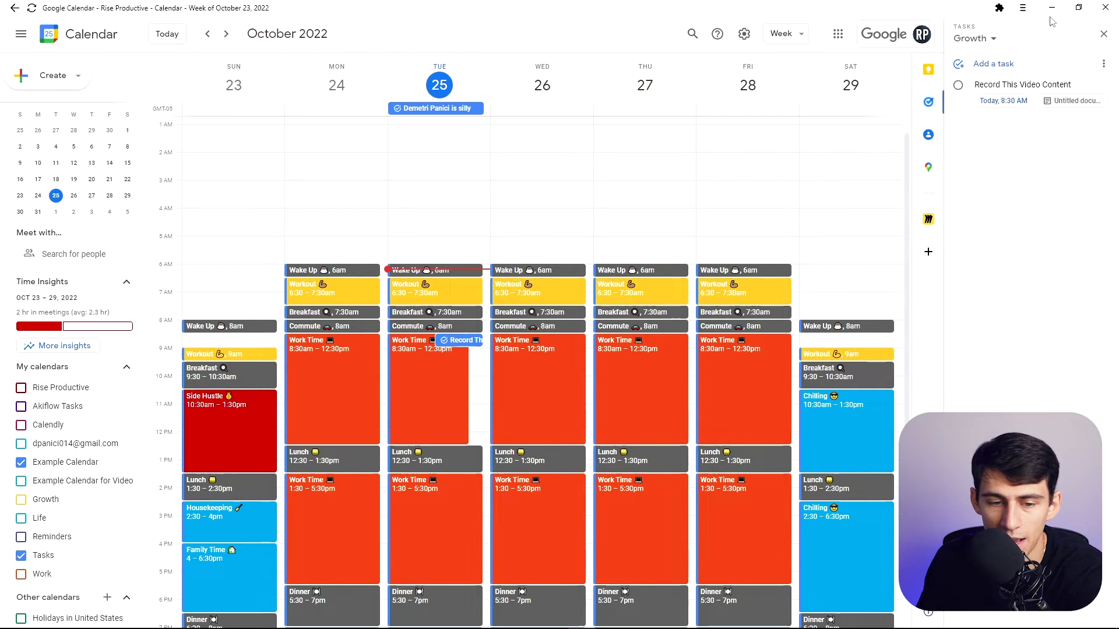
left_click(991, 38)
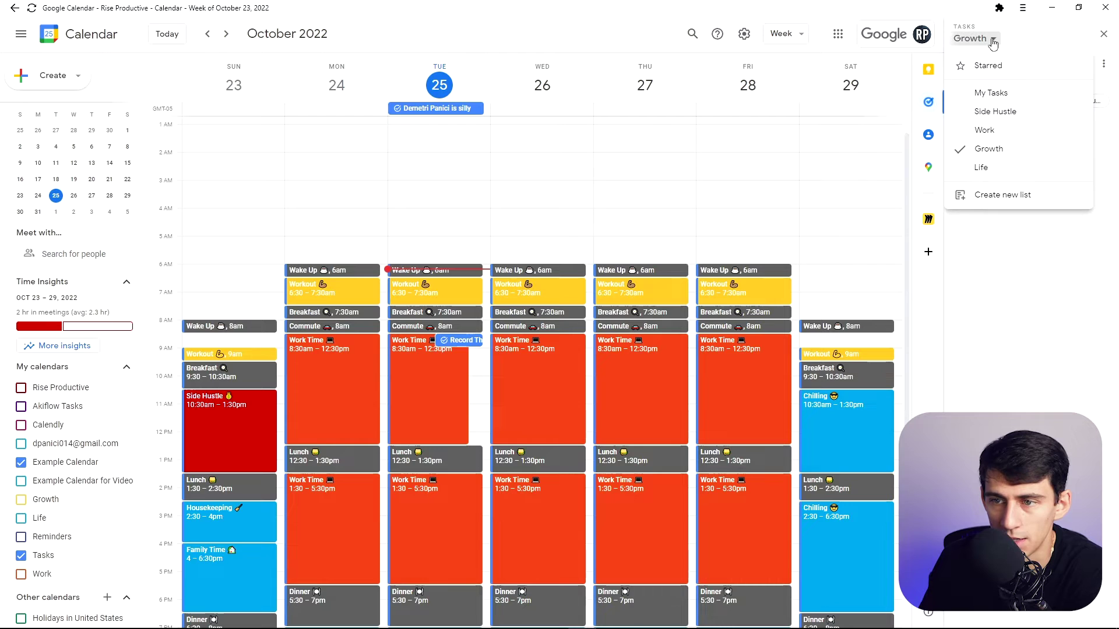
left_click(998, 129)
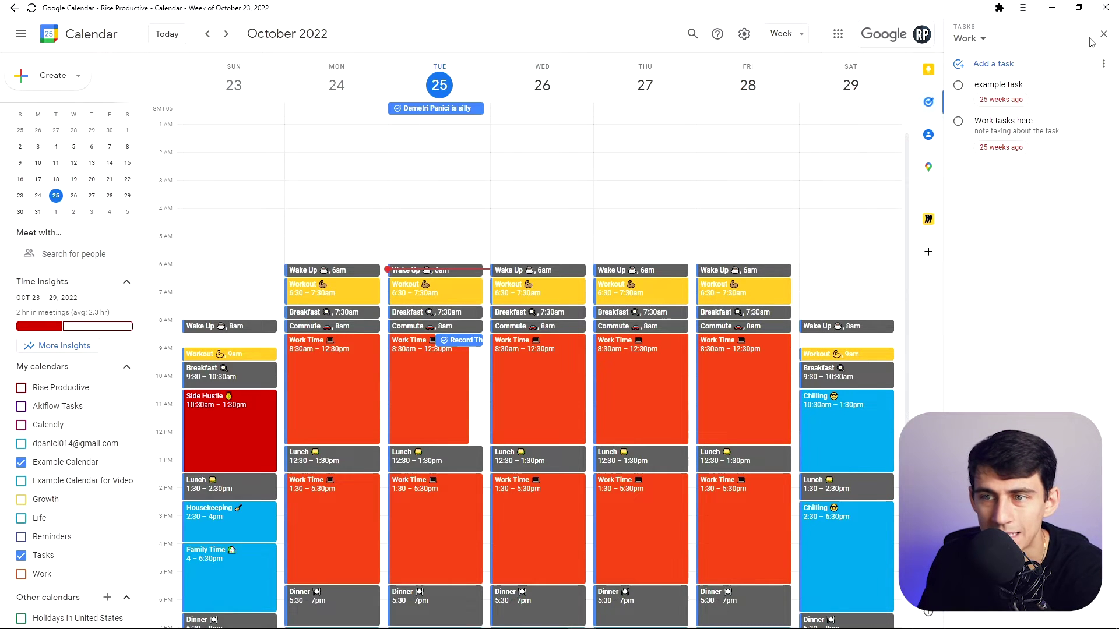
Bring the Untitled document in Google Docs back to the front
left_click(981, 40)
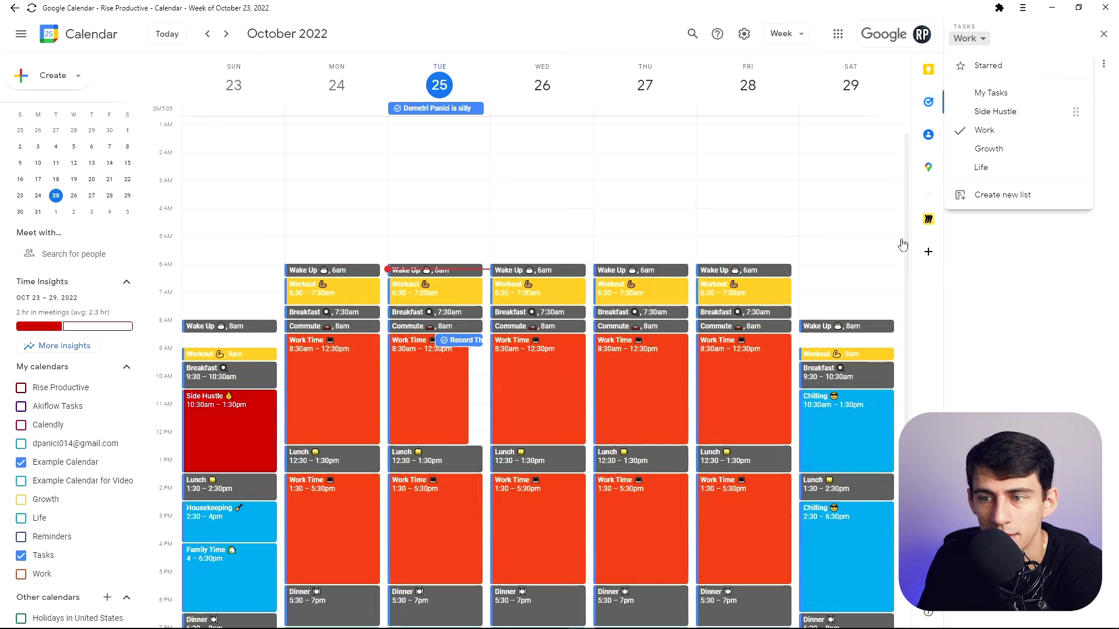
left_click(467, 617)
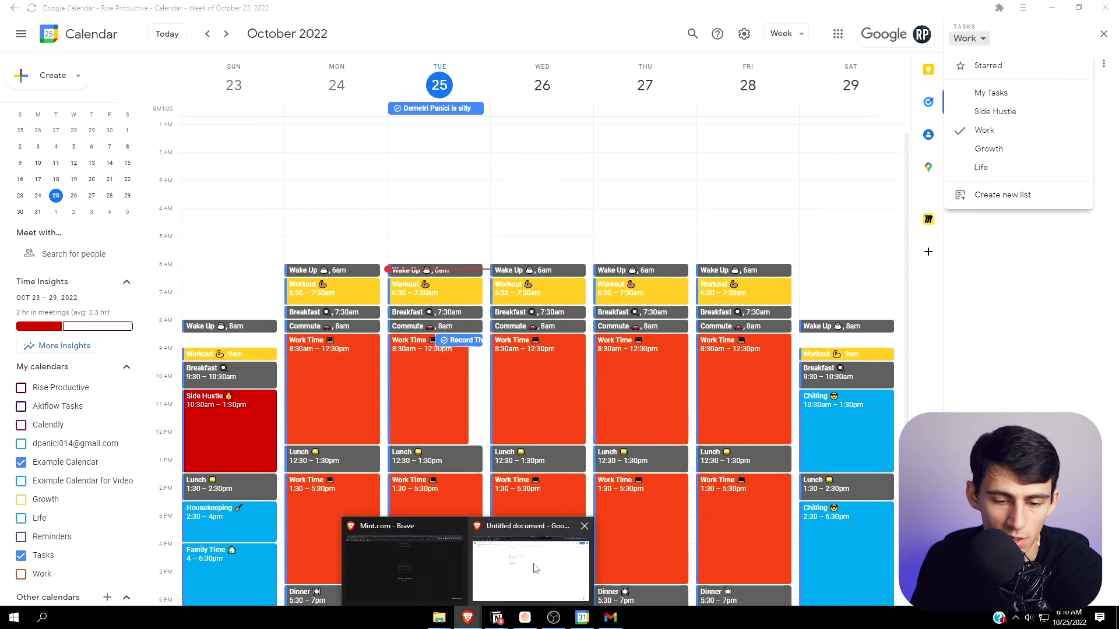
left_click(535, 568)
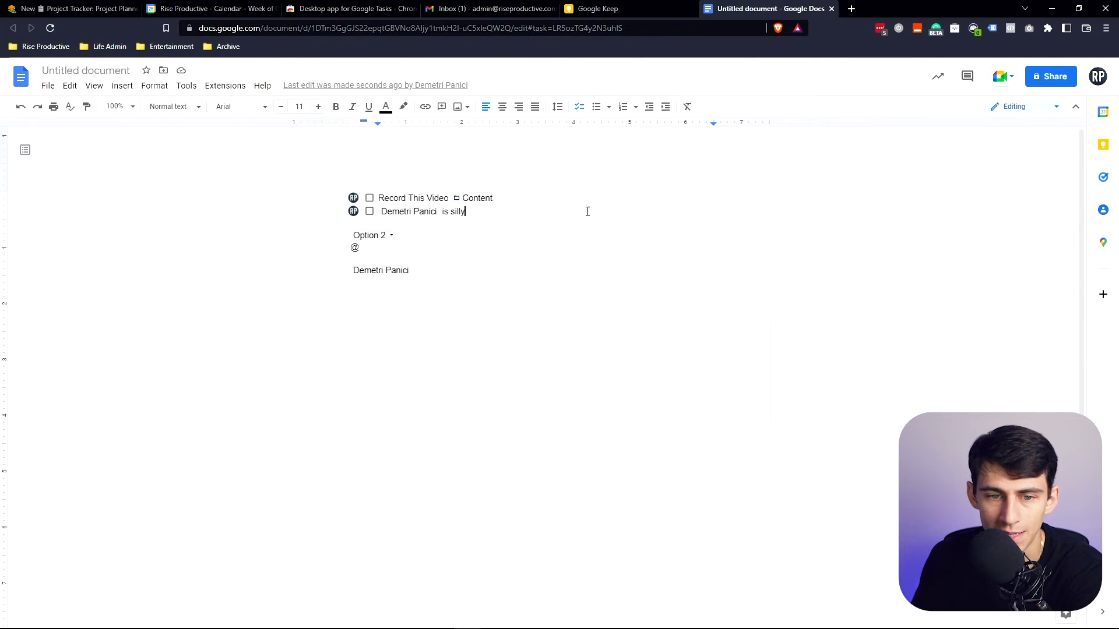
Open the Untitled document linked from the Record This Video Content calendar task
key("alt+Tab")
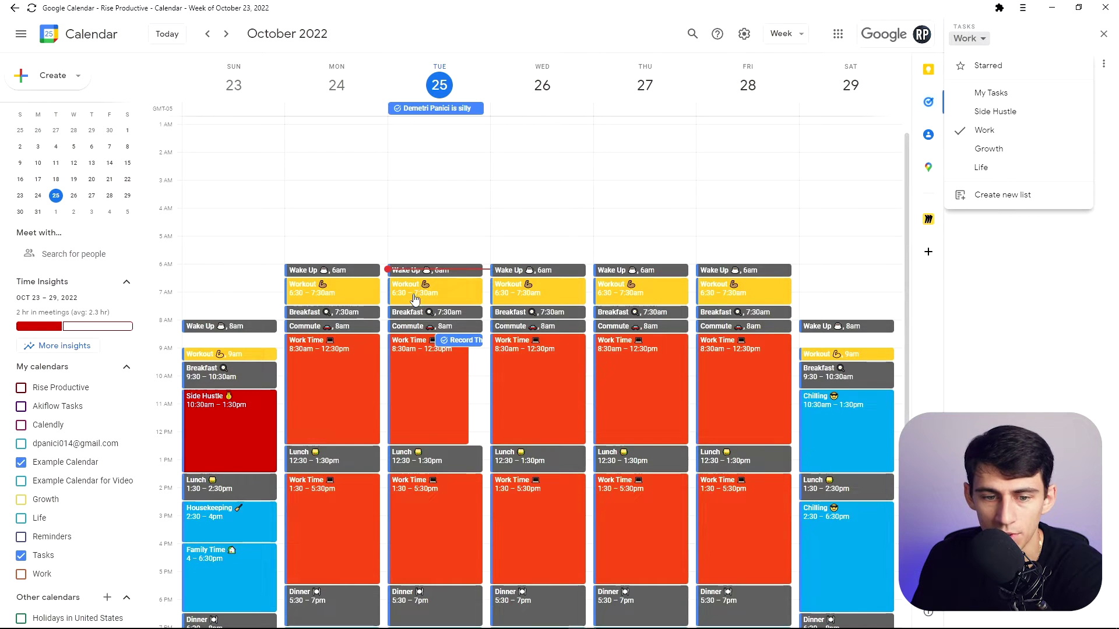
left_click(460, 339)
left_click(208, 355)
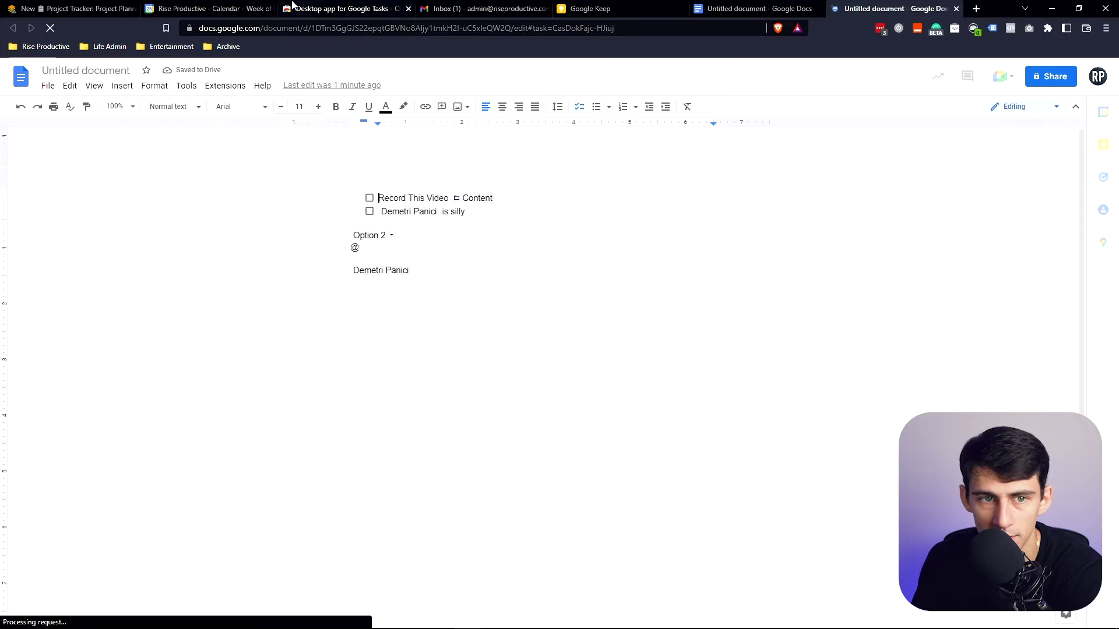
scroll(469, 332, "down", 2)
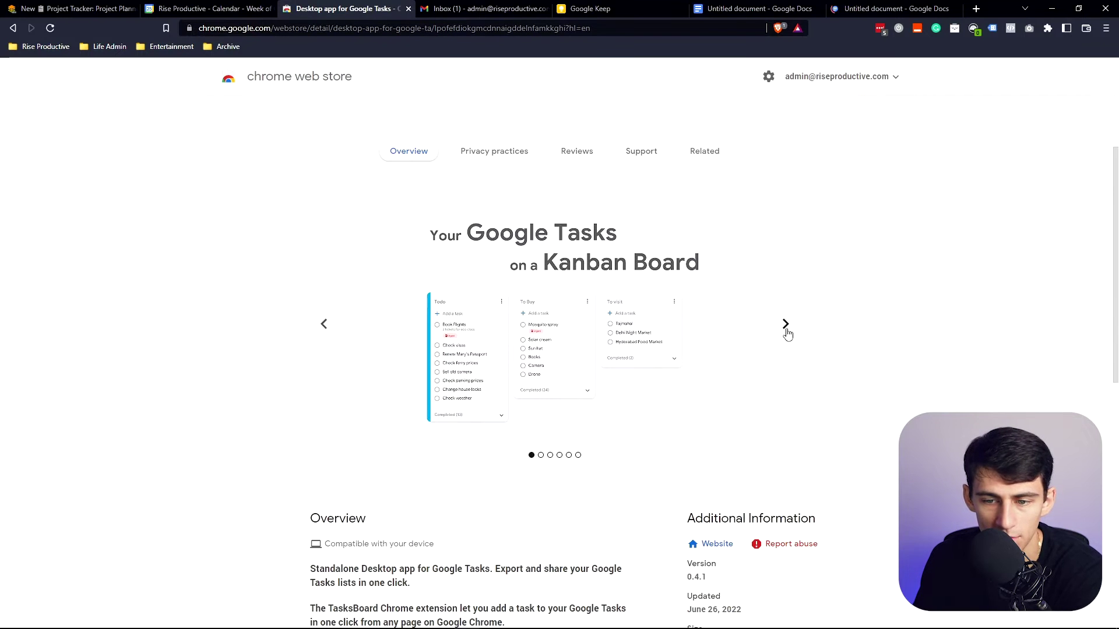
Browse the Desktop app for Google Tasks screenshots, then open Keep beside Google Calendar
scroll(791, 342, "up", 1)
left_click(786, 382)
left_click(787, 382)
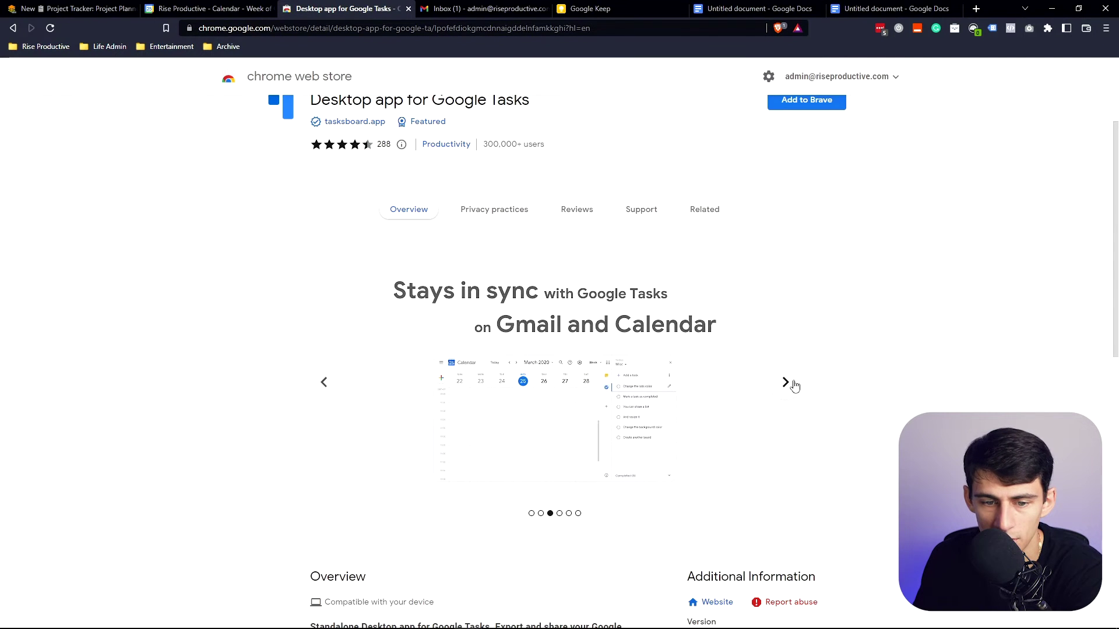
left_click(791, 385)
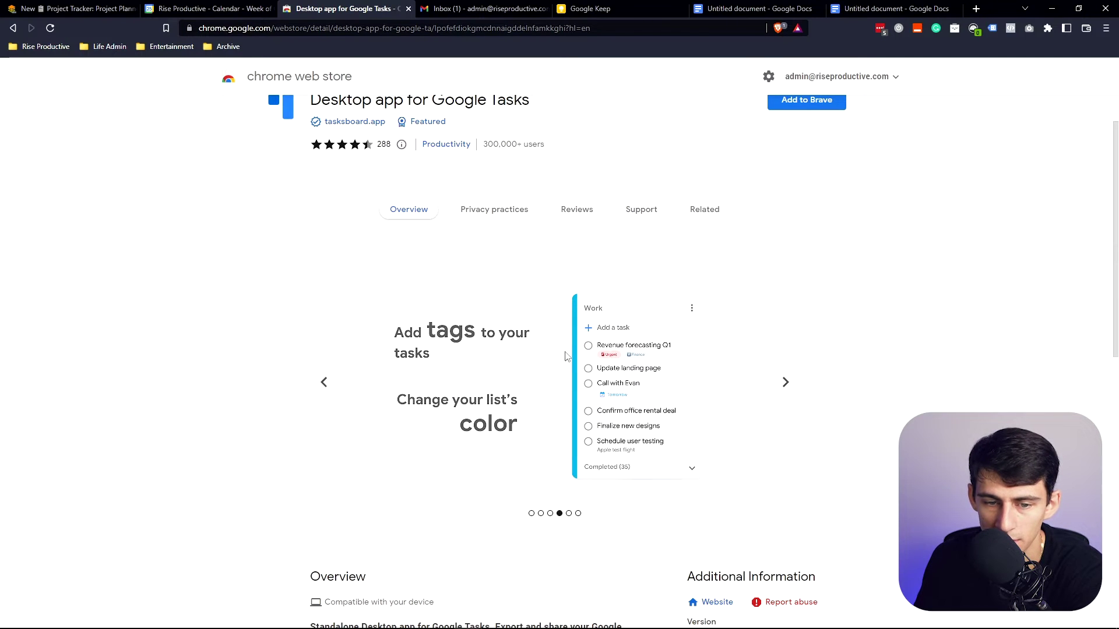
left_click(785, 383)
left_click(785, 383)
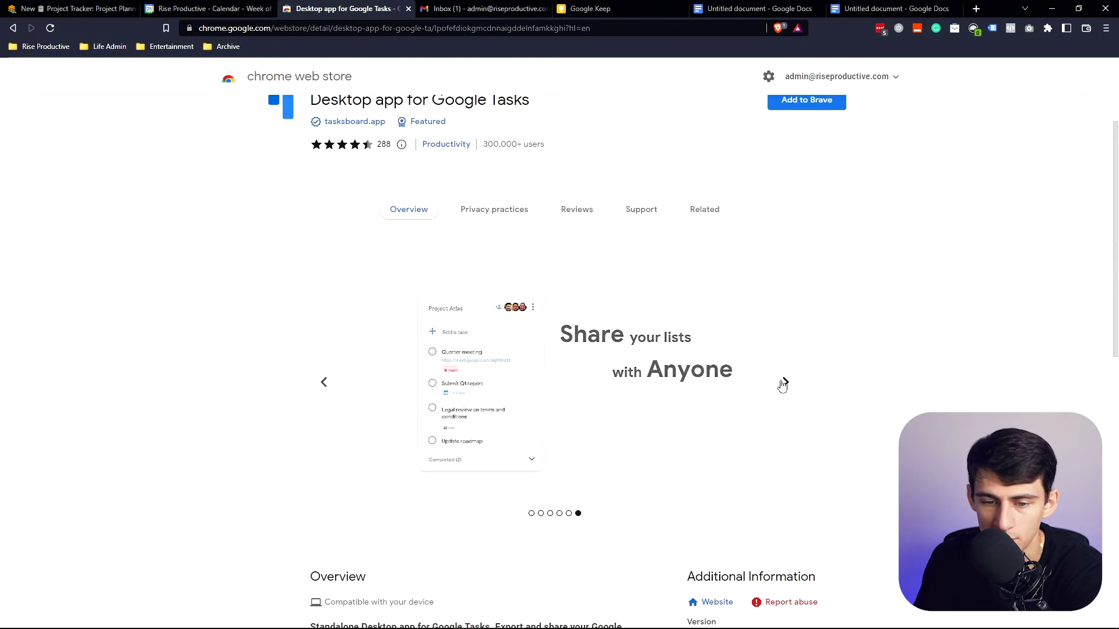
left_click(784, 383)
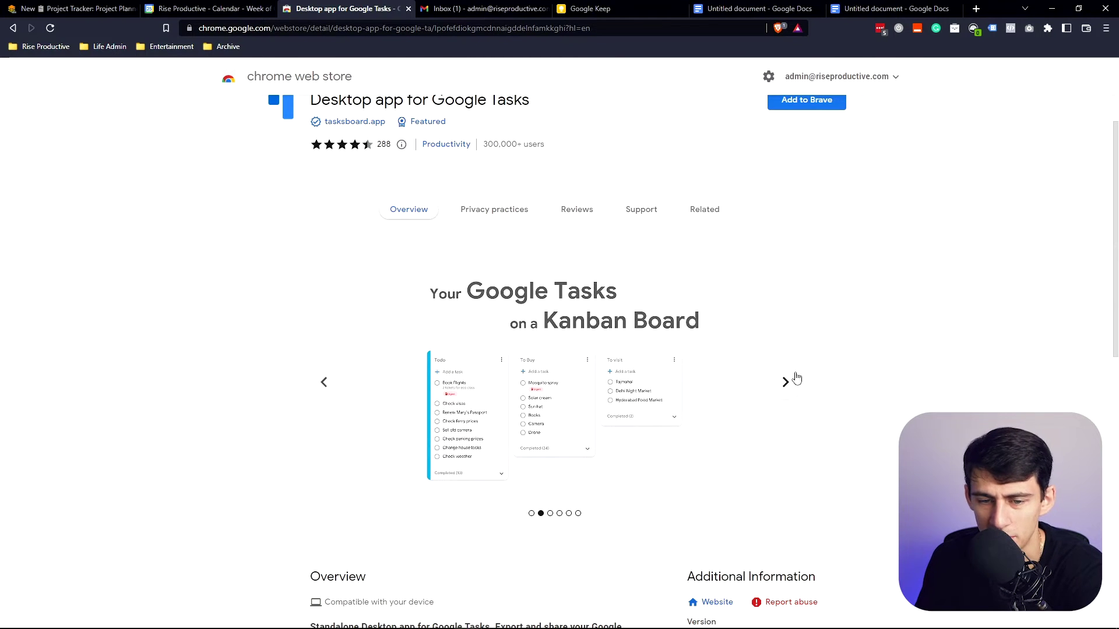
left_click(797, 380)
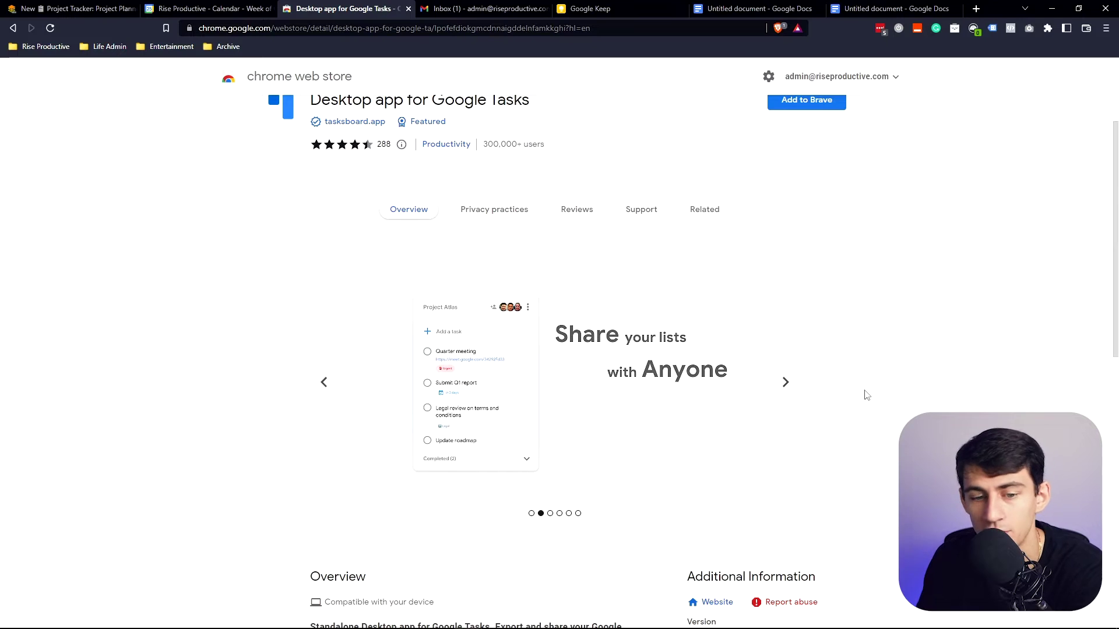
left_click(584, 617)
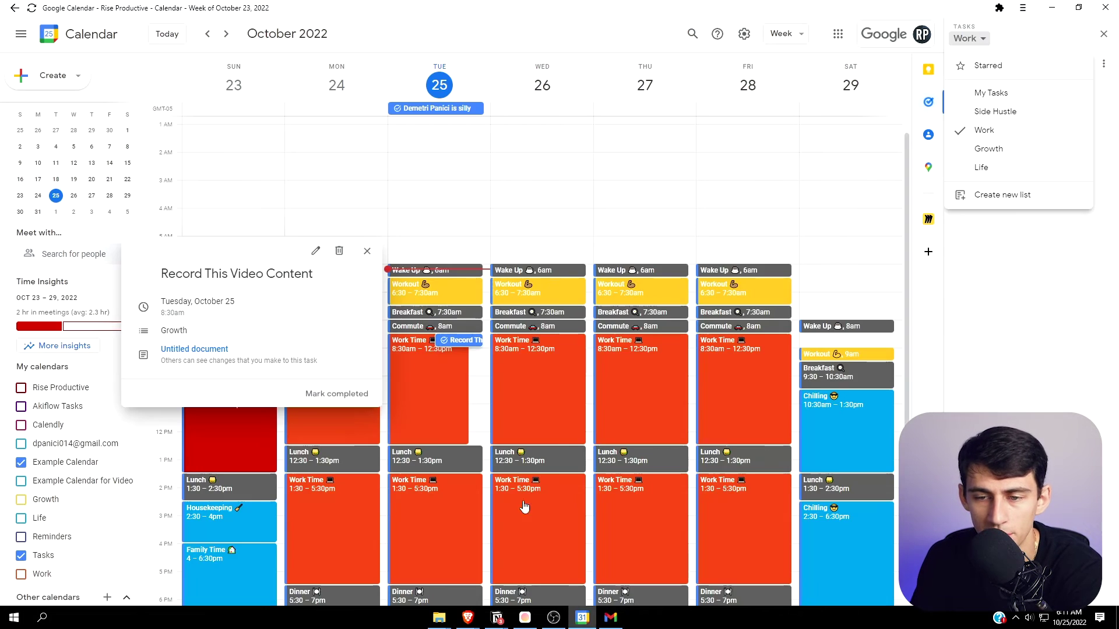
left_click(927, 70)
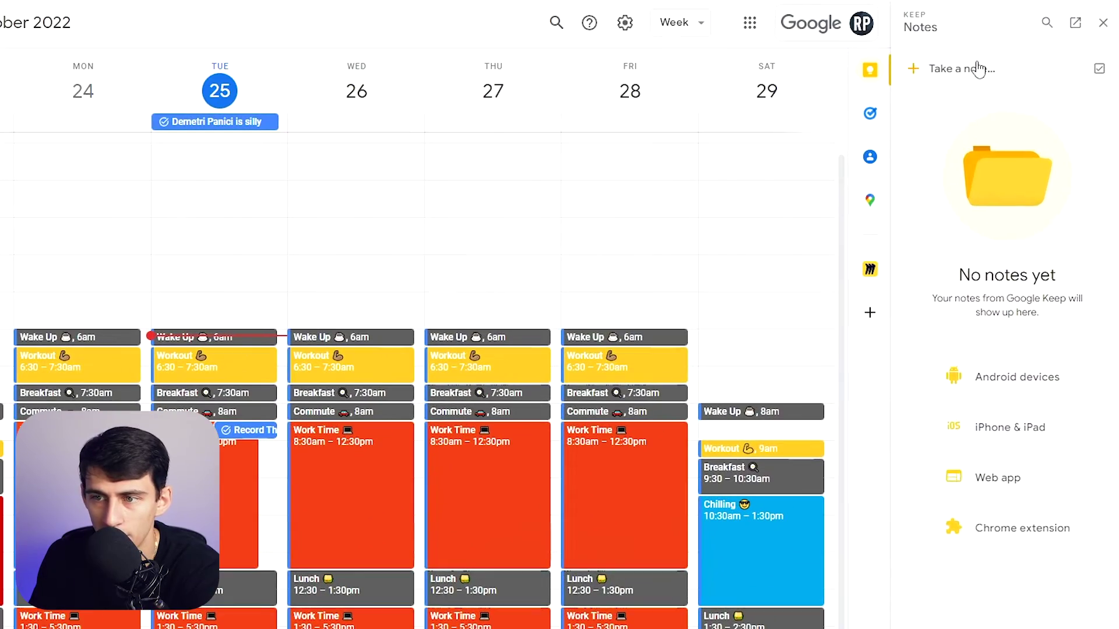
Write the note 'Remember that Area 120 is a thing for google' and open it in Keep
left_click(979, 68)
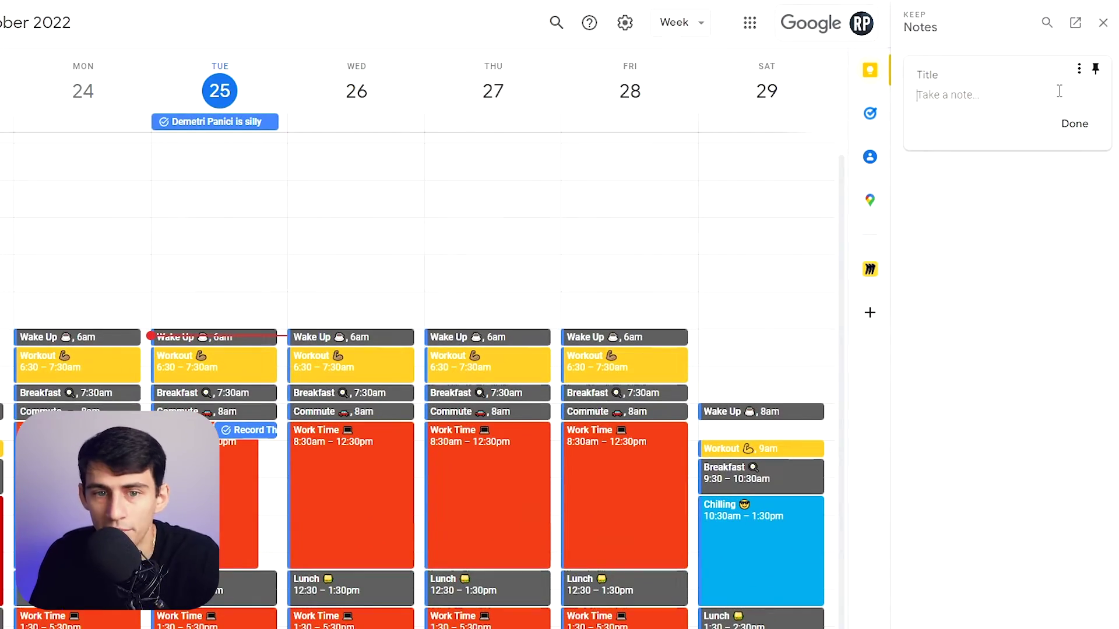
type("Remember that")
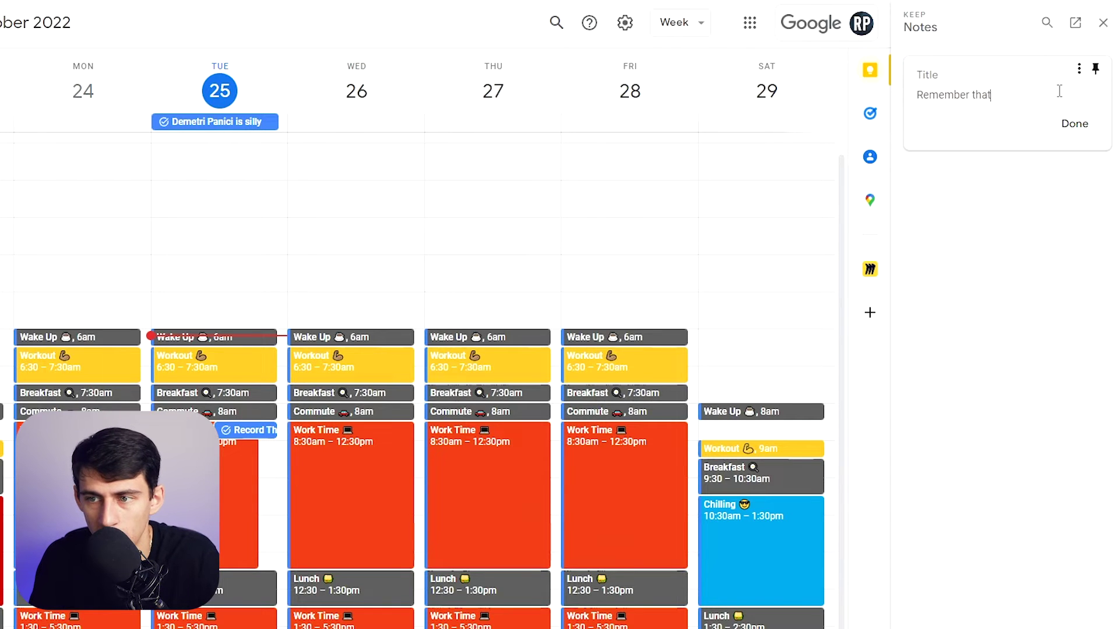
type(" Area 120 is a thing for google")
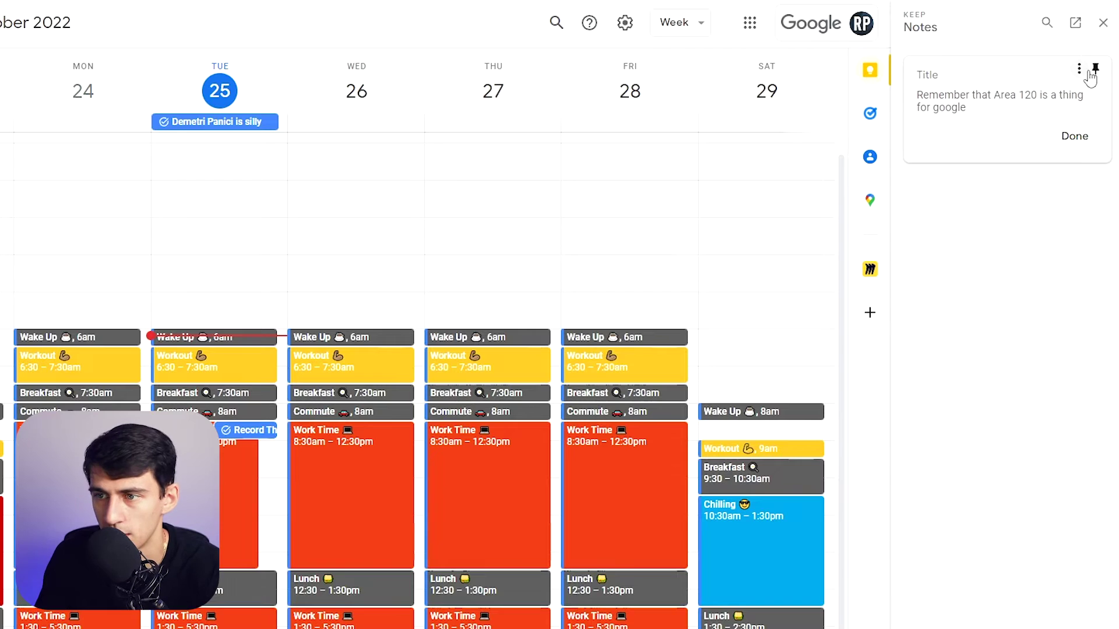
left_click(1079, 69)
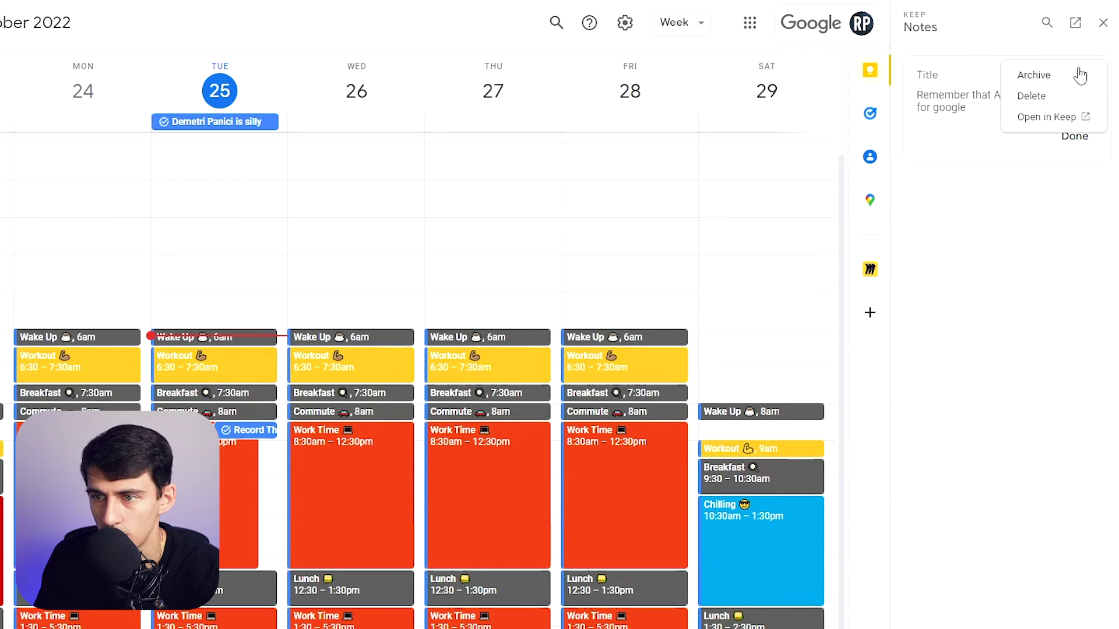
left_click(1079, 73)
left_click(1079, 70)
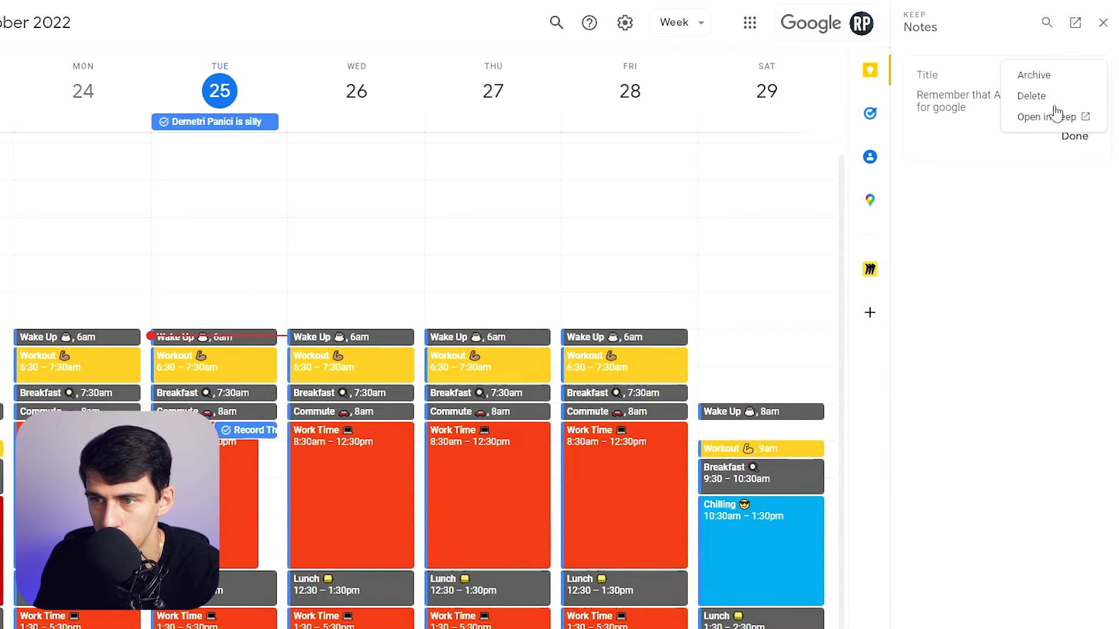
left_click(995, 88)
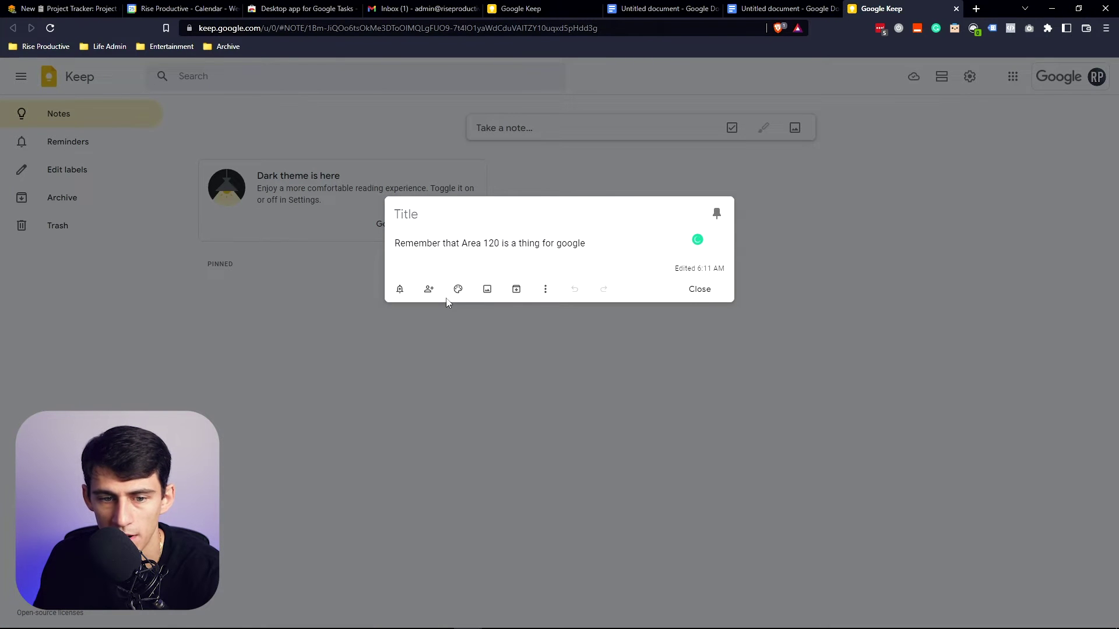
Cancel the Collaborator dialog, turn the Area 120 note into a checklist, and close it
left_click(429, 289)
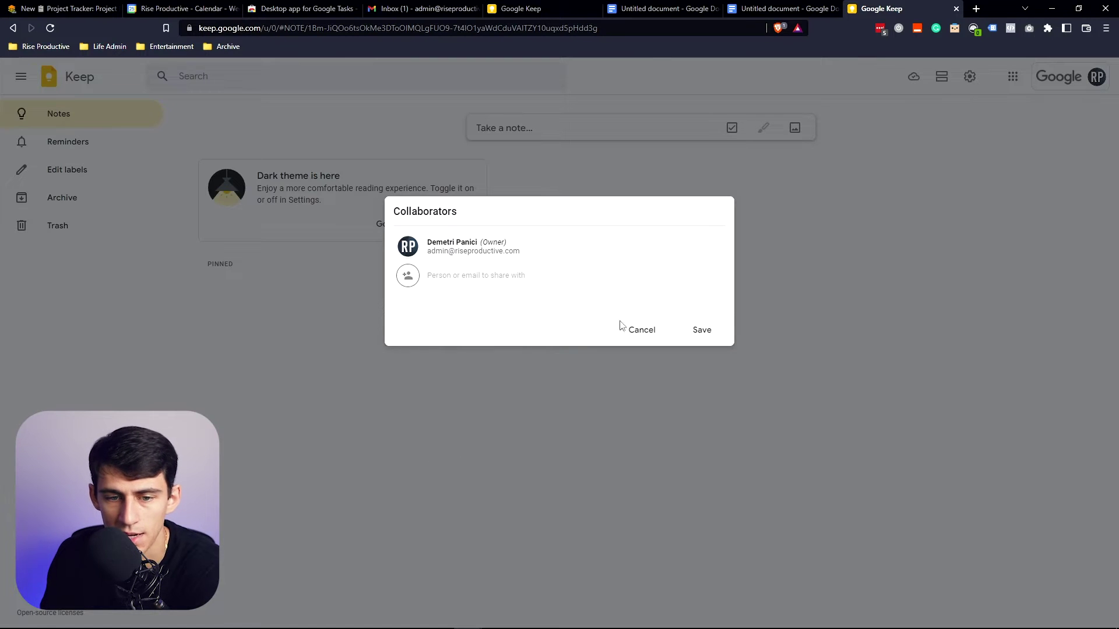
left_click(647, 330)
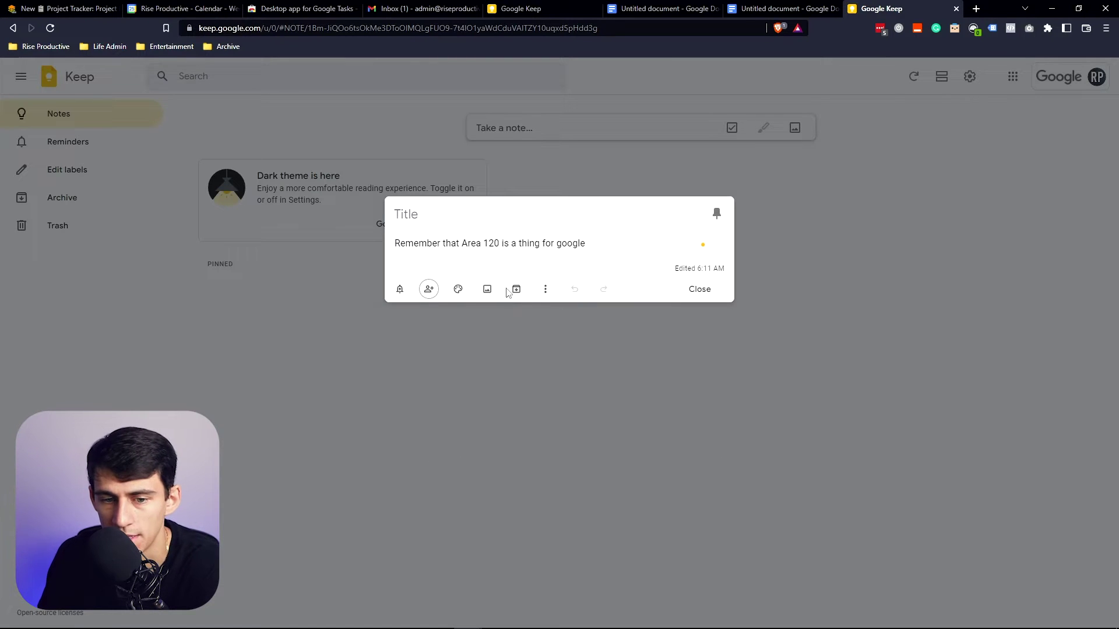
left_click(545, 289)
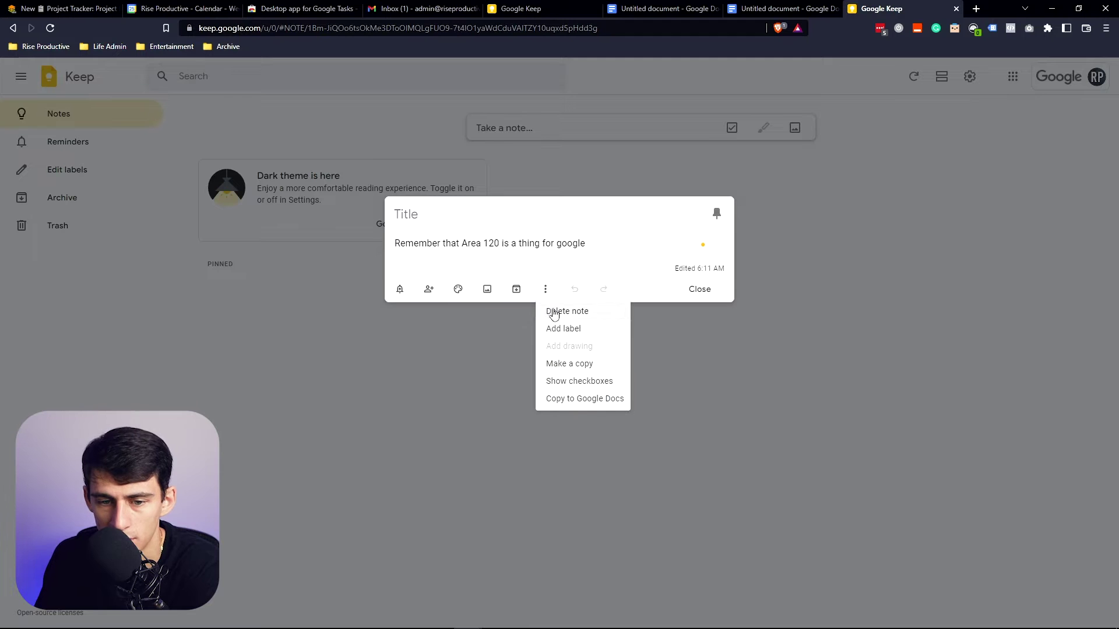
left_click(572, 380)
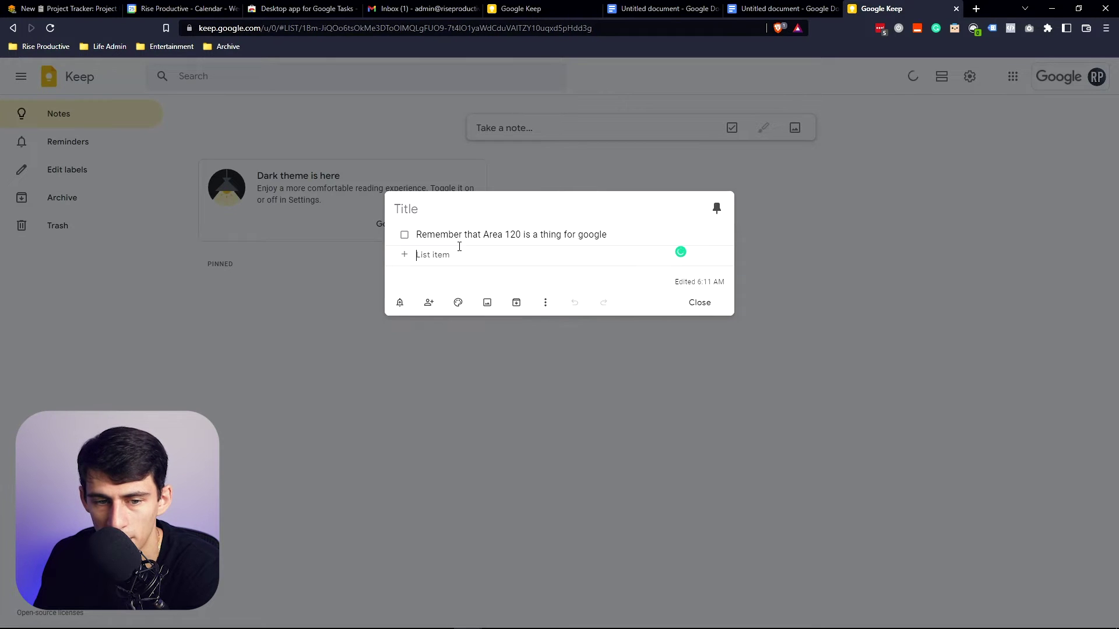
key("Escape")
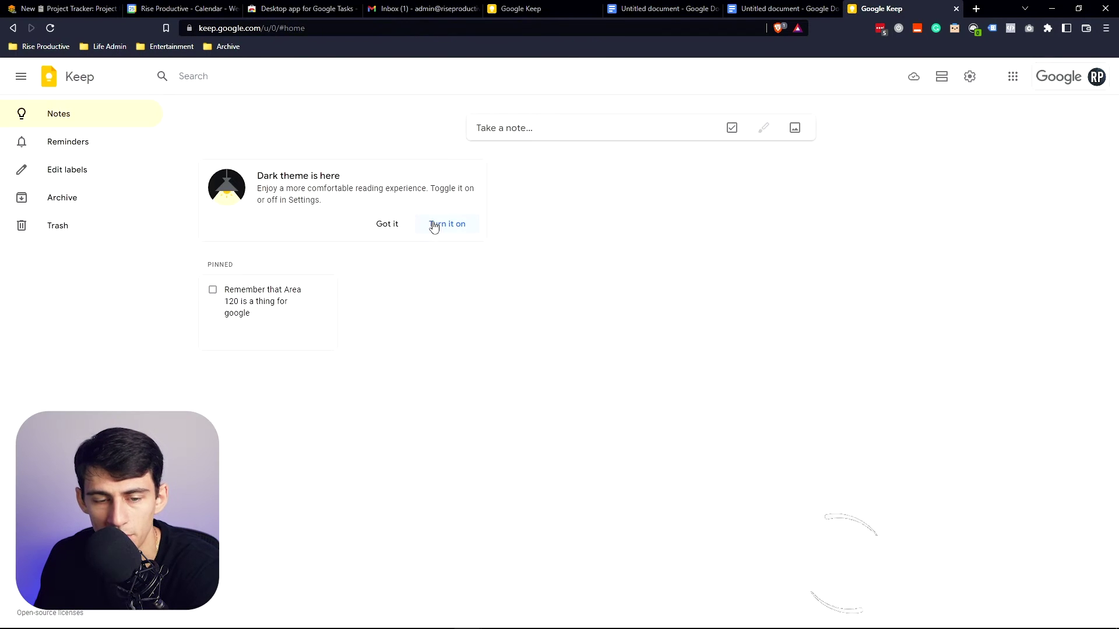
Turn on Keep's dark theme and save a new note reading 'Example quick note'
left_click(434, 224)
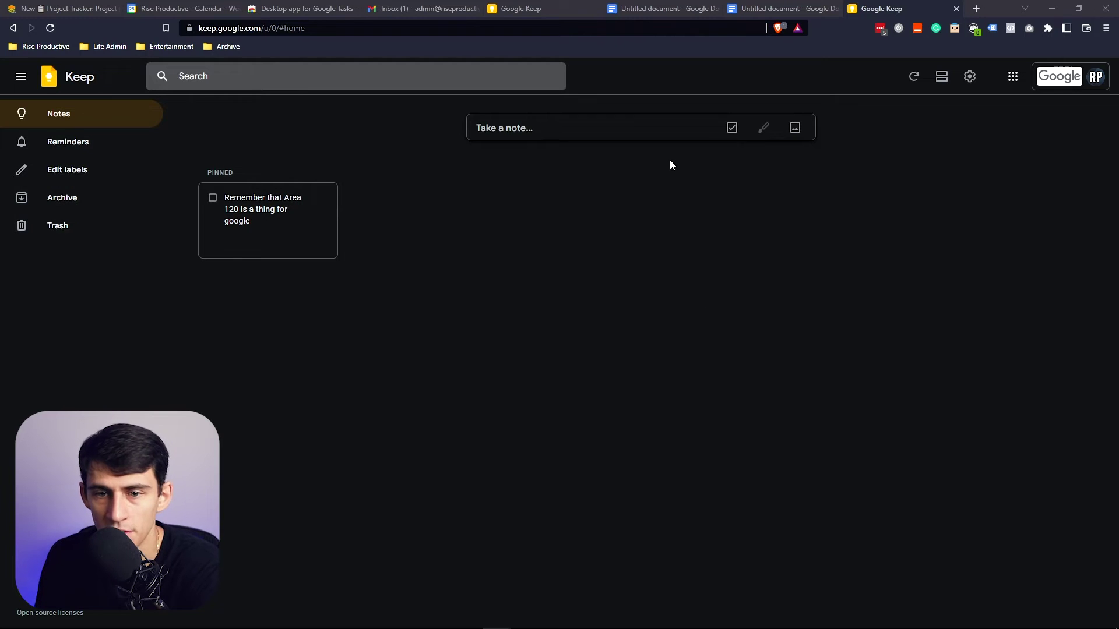
left_click(76, 146)
left_click(66, 112)
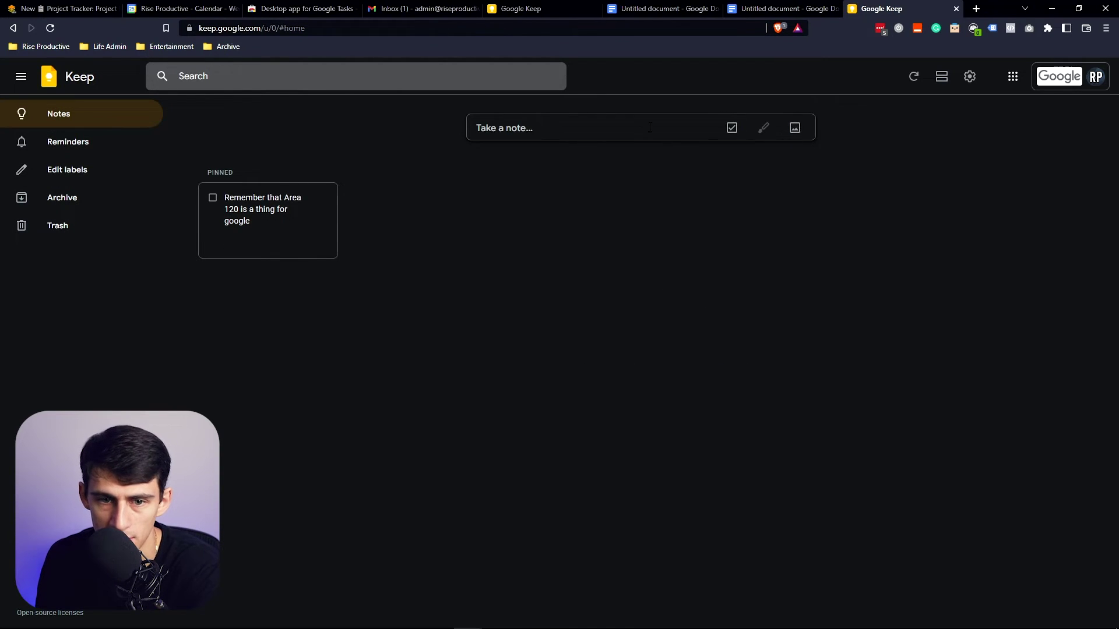
left_click(618, 133)
type("Example quick note")
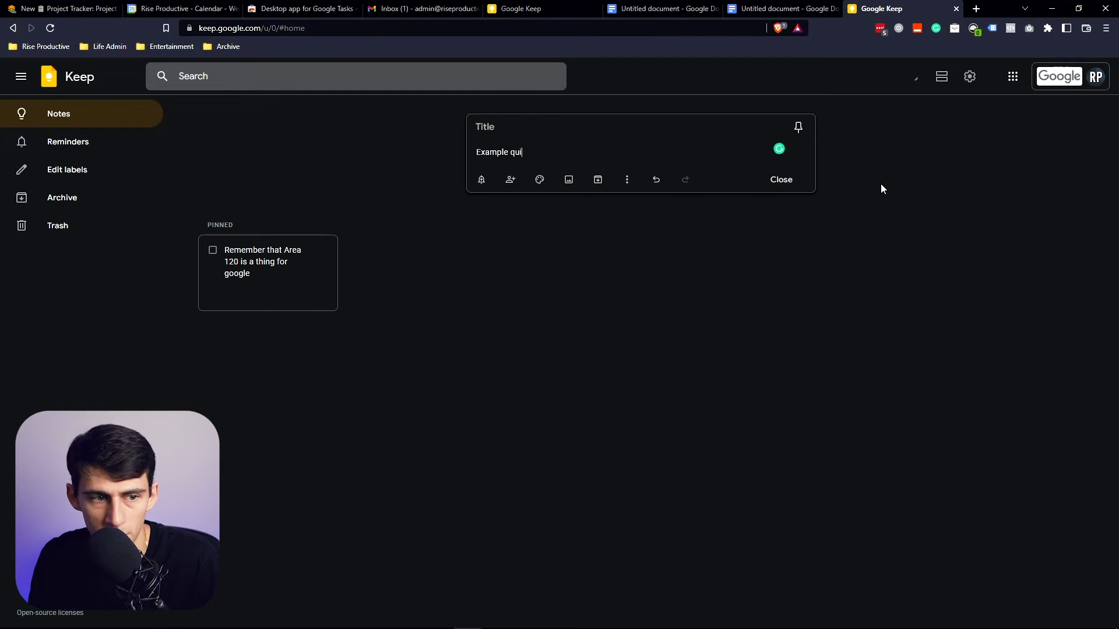
left_click(880, 183)
Add a new Key Notes label to the pinned Area 120 checklist note
left_click(325, 245)
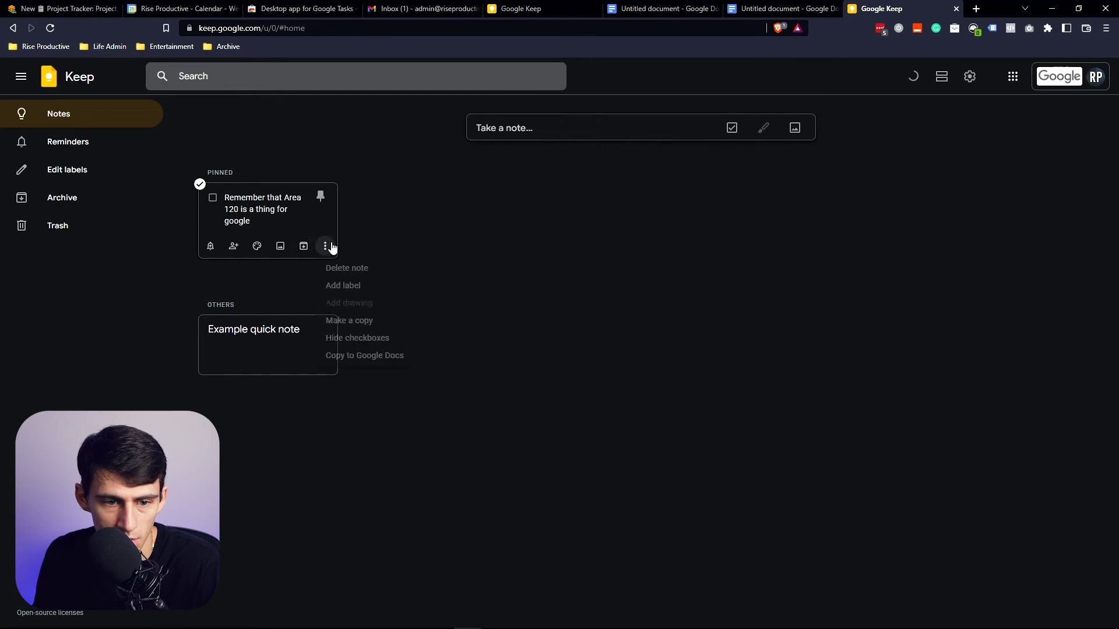
left_click(348, 285)
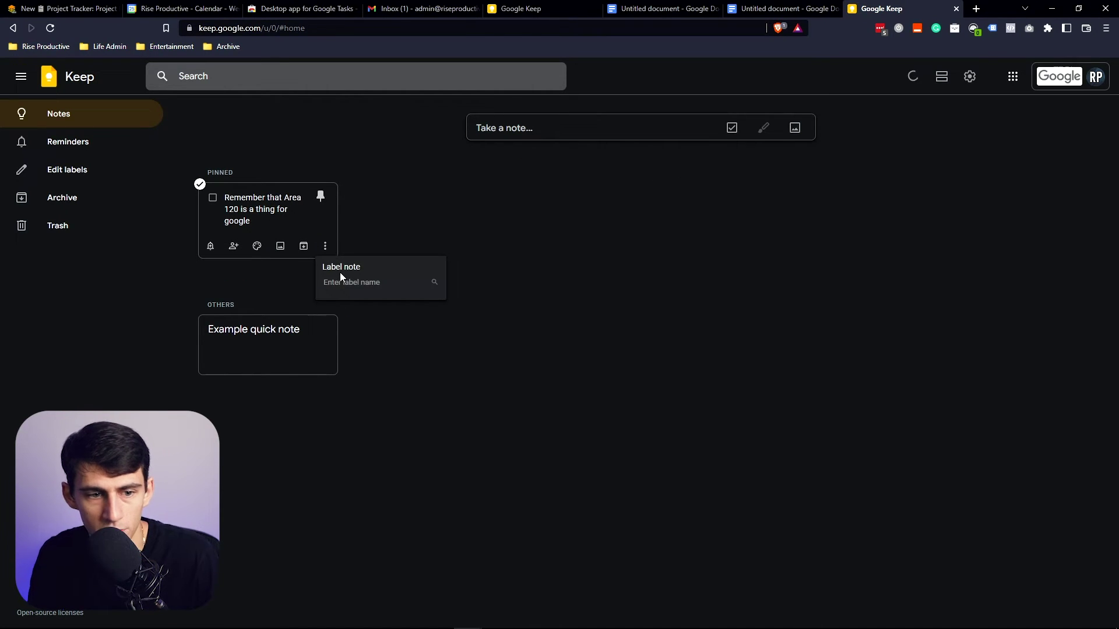
type("Key Notes")
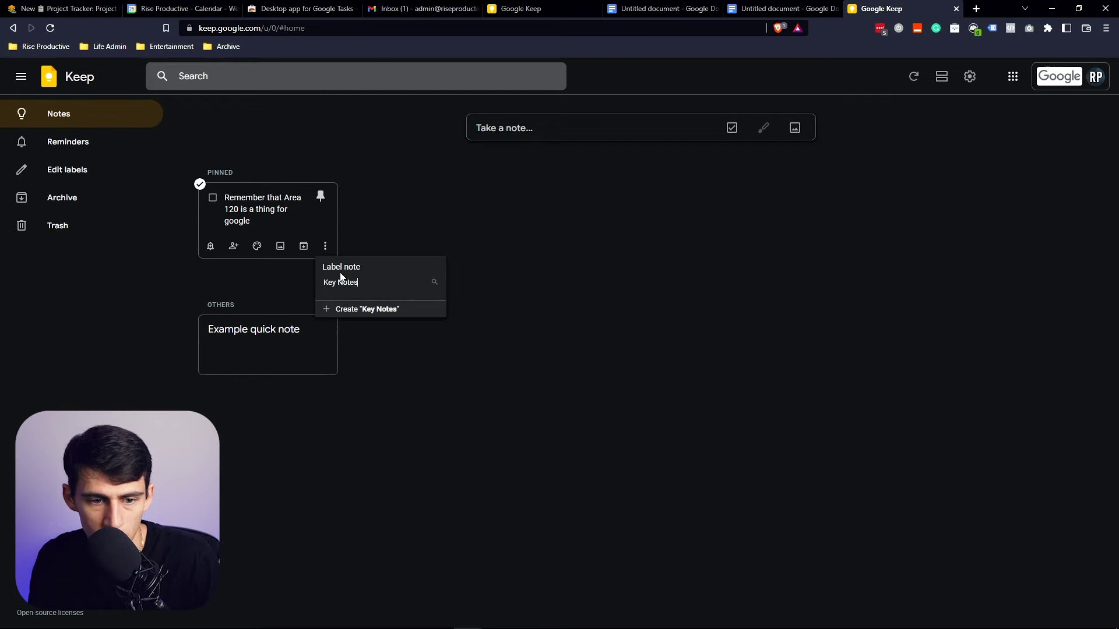
left_click(350, 309)
Create a Random label and apply it to Example quick note
left_click(325, 386)
left_click(369, 425)
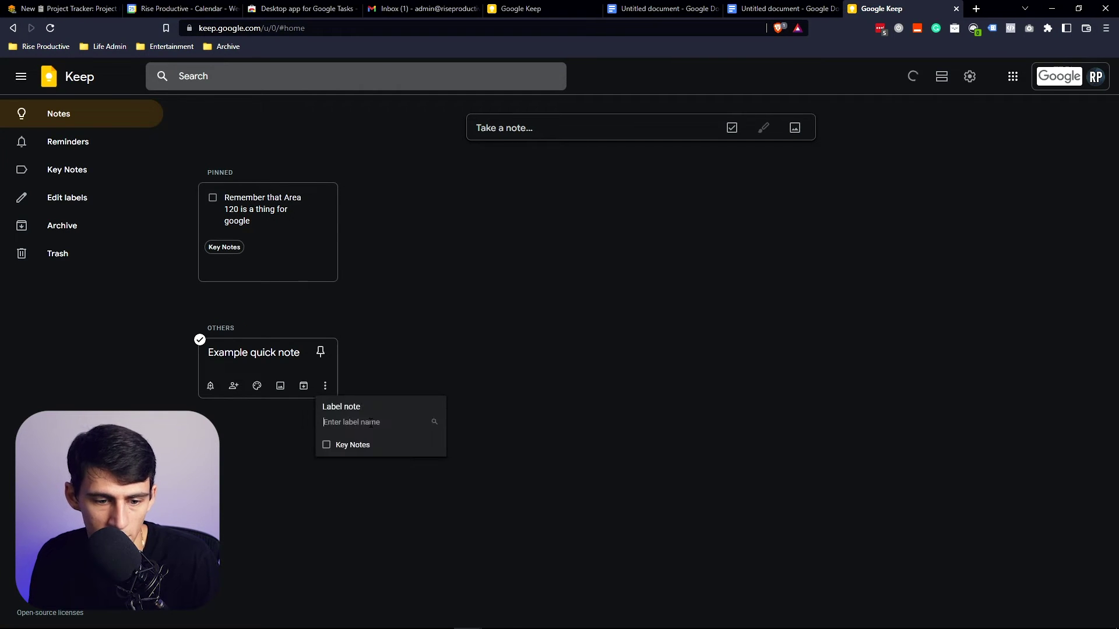
type("Random")
key("Return")
left_click(67, 169)
View the Key Notes and Random label lists, then open and close the label editor
left_click(82, 200)
left_click(67, 173)
left_click(81, 205)
left_click(81, 227)
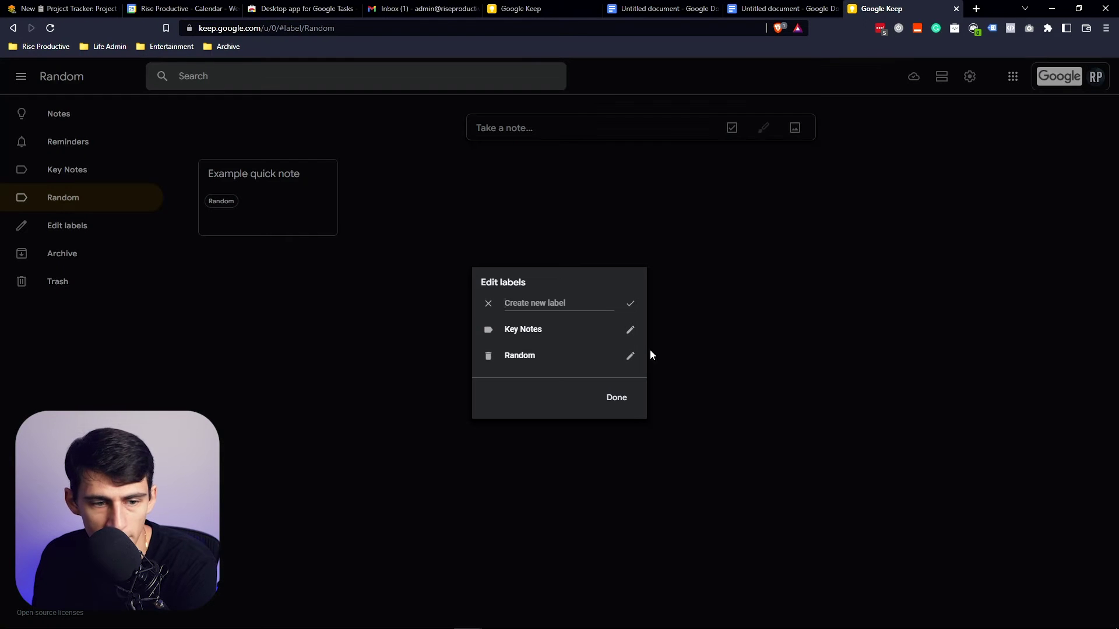
left_click(618, 399)
Archive Example quick note, then view the Archive and Trash lists
left_click(325, 224)
left_click(285, 191)
left_click(282, 220)
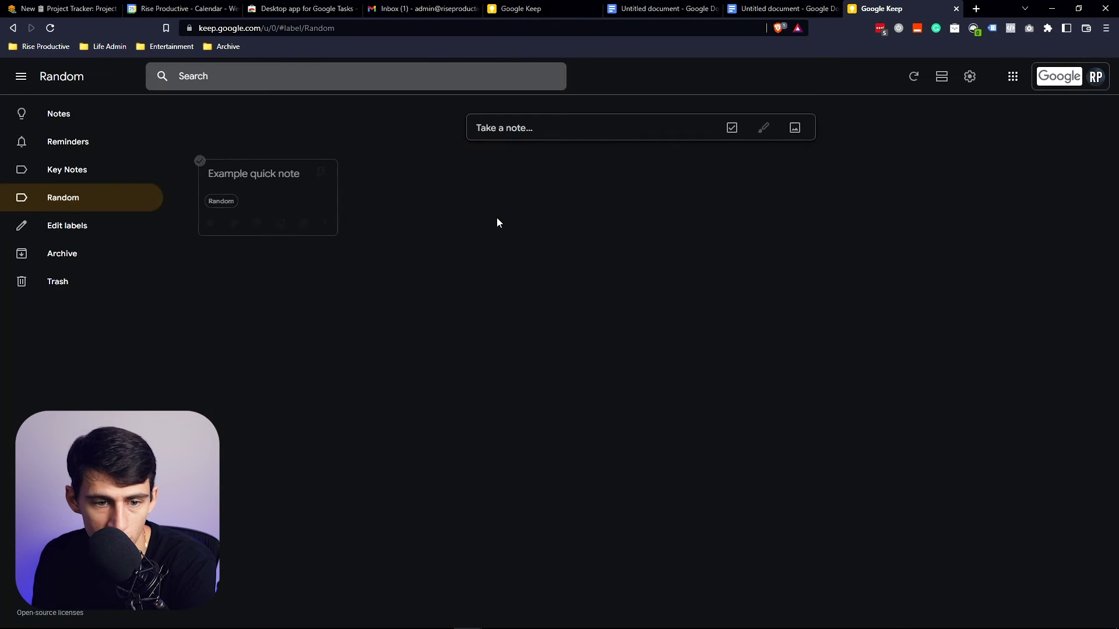
left_click(303, 224)
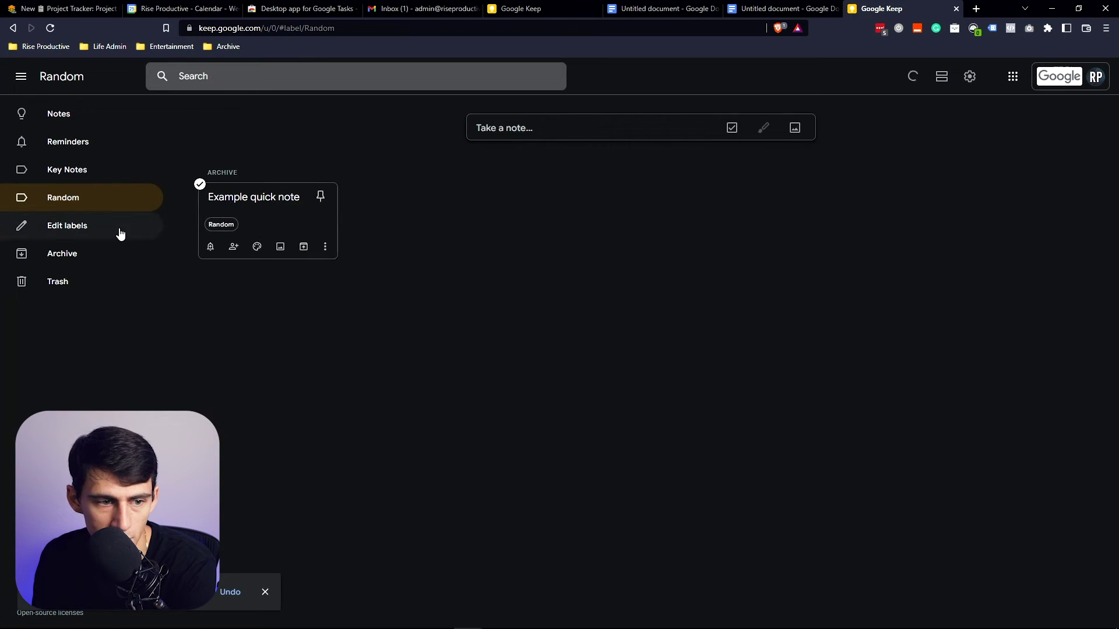
left_click(87, 252)
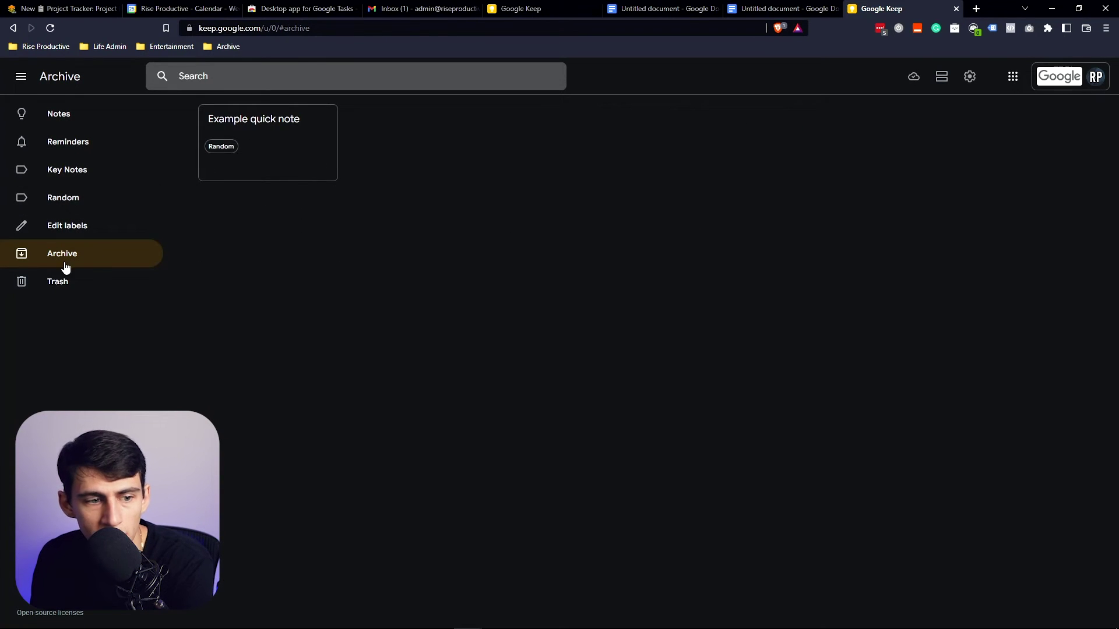
left_click(68, 290)
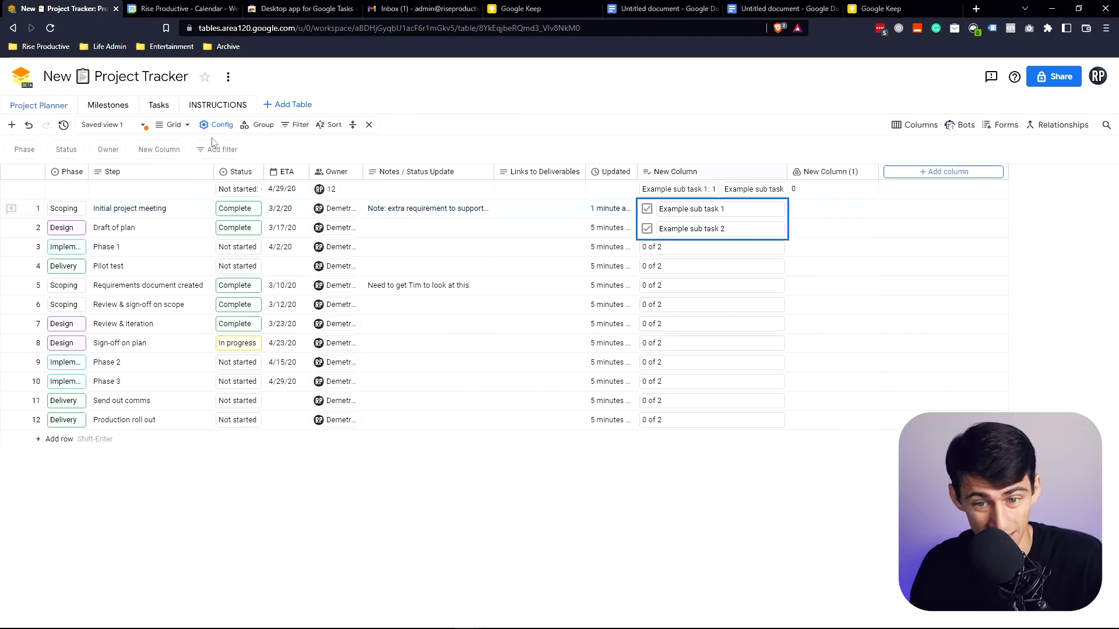
Go to Tables home and dismiss the welcome card and update banner
left_click(29, 81)
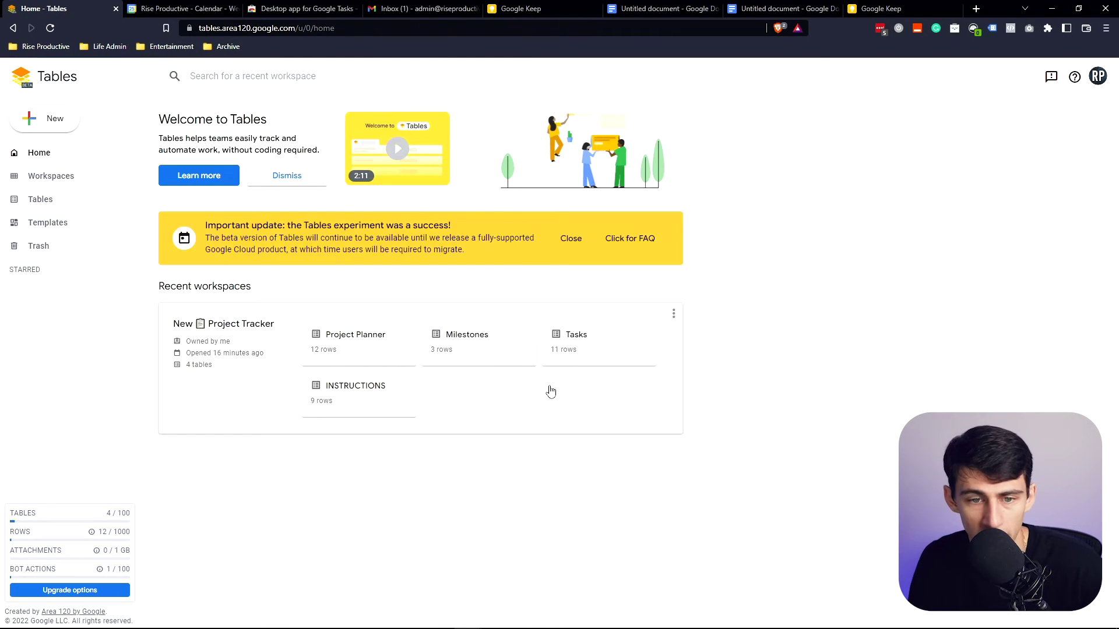
left_click(291, 176)
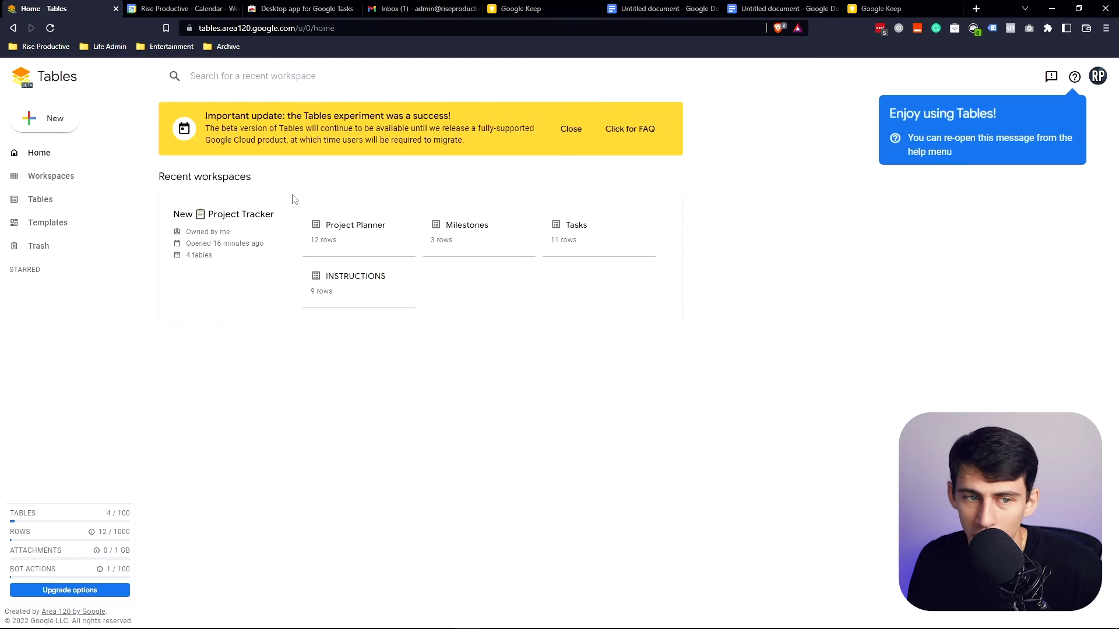
left_click(579, 128)
Browse Workspaces, Tables and Usage, then open the Project Planner table
left_click(93, 176)
left_click(158, 197)
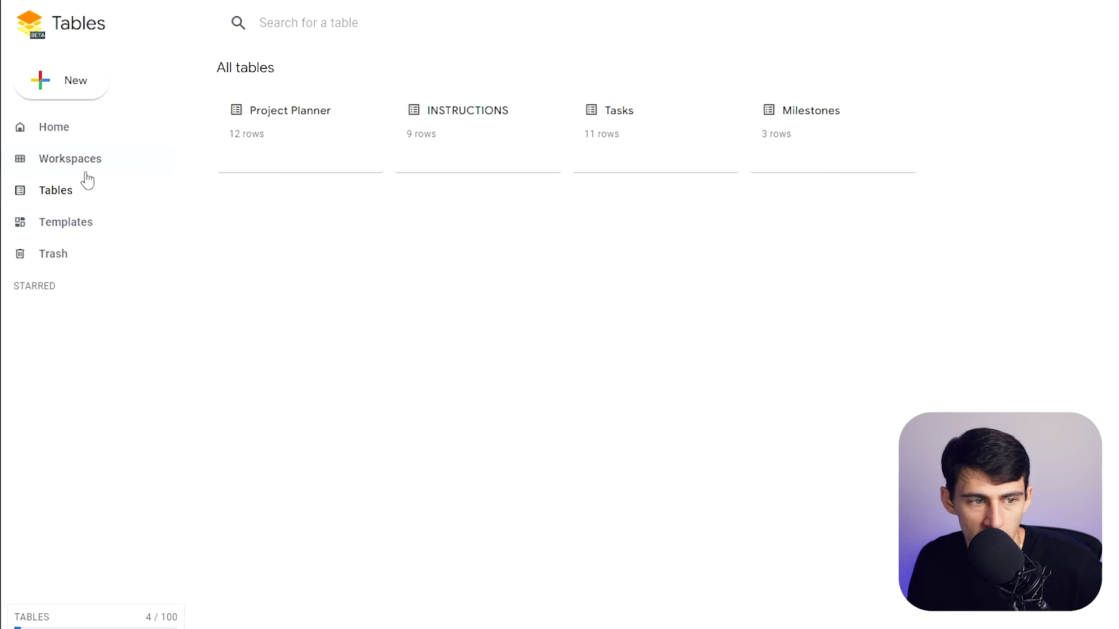
left_click(56, 130)
left_click(93, 617)
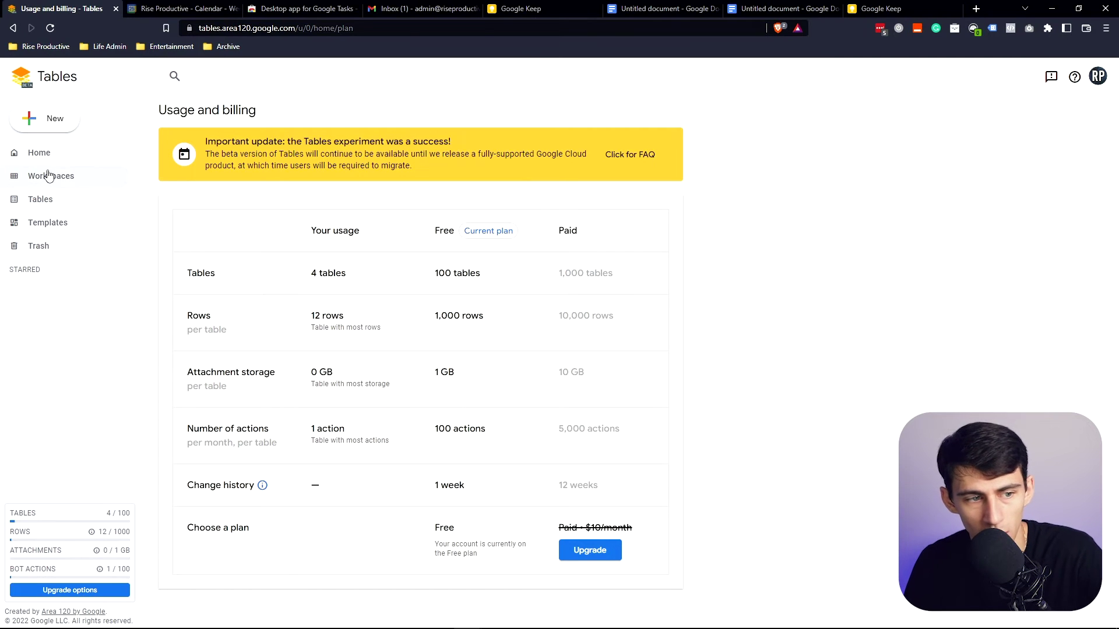
left_click(41, 201)
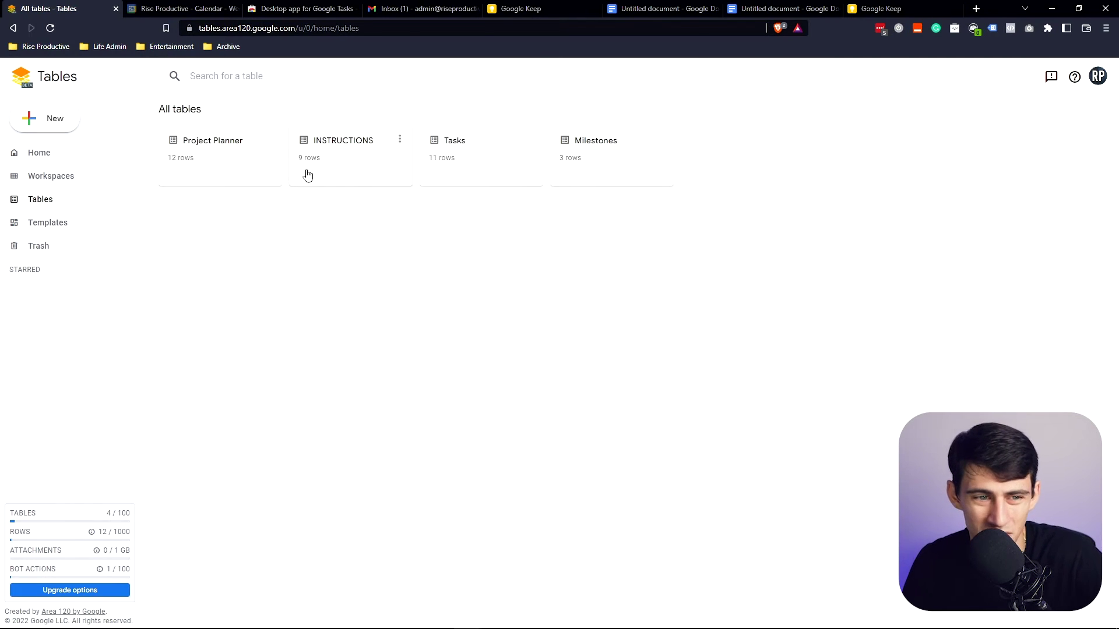
left_click(192, 167)
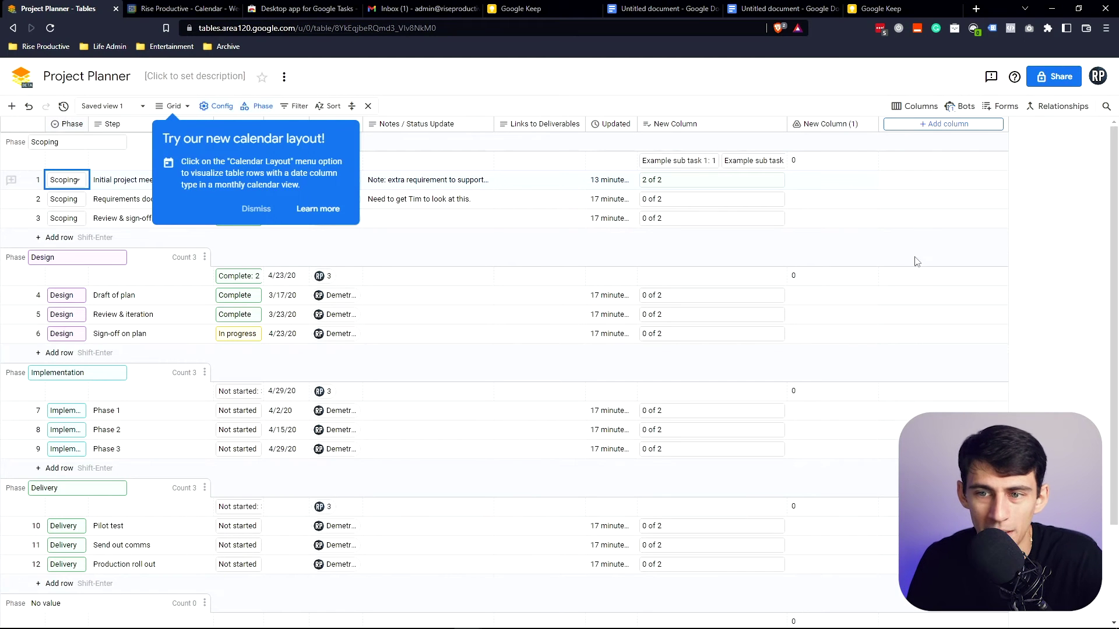
Attach the Drive file Untitled document to the Requirements document created row
left_click(1056, 216)
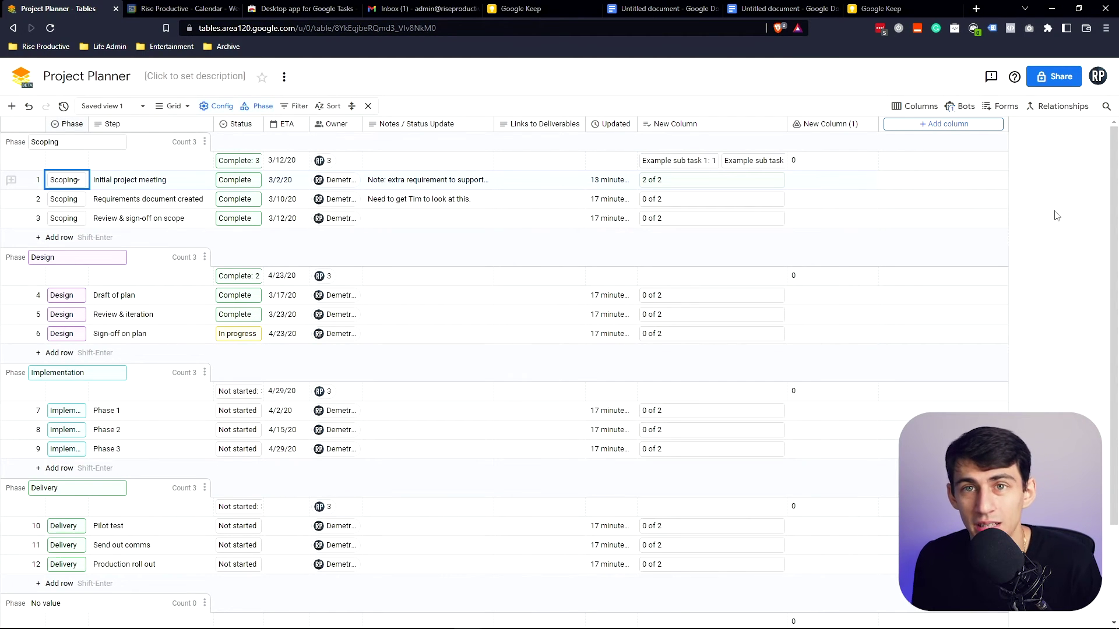
left_click(842, 164)
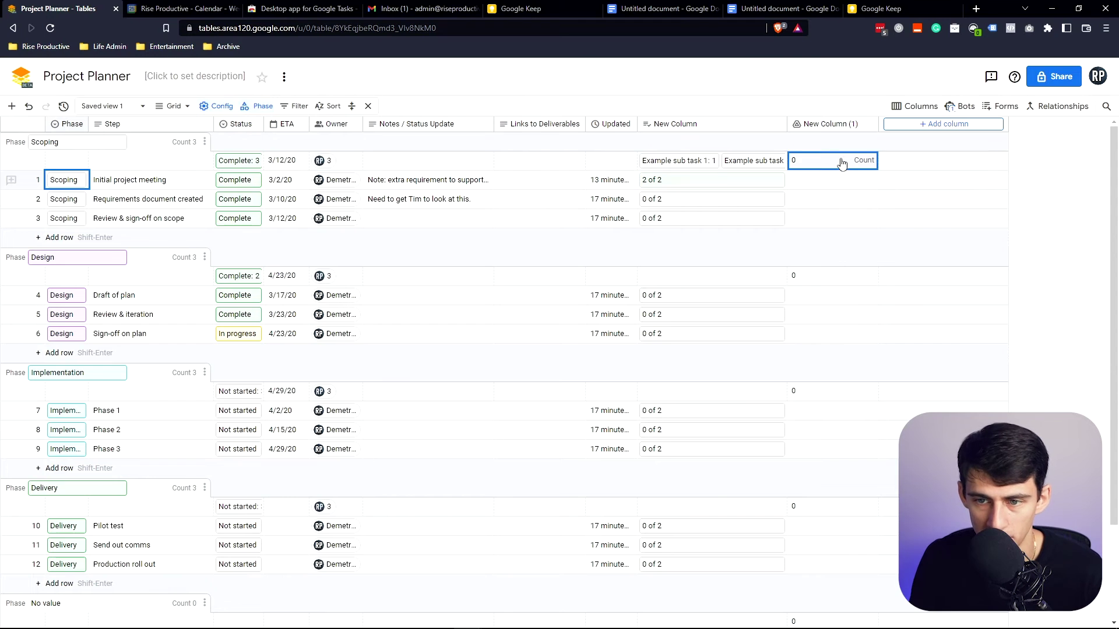
left_click(807, 196)
left_click(795, 200)
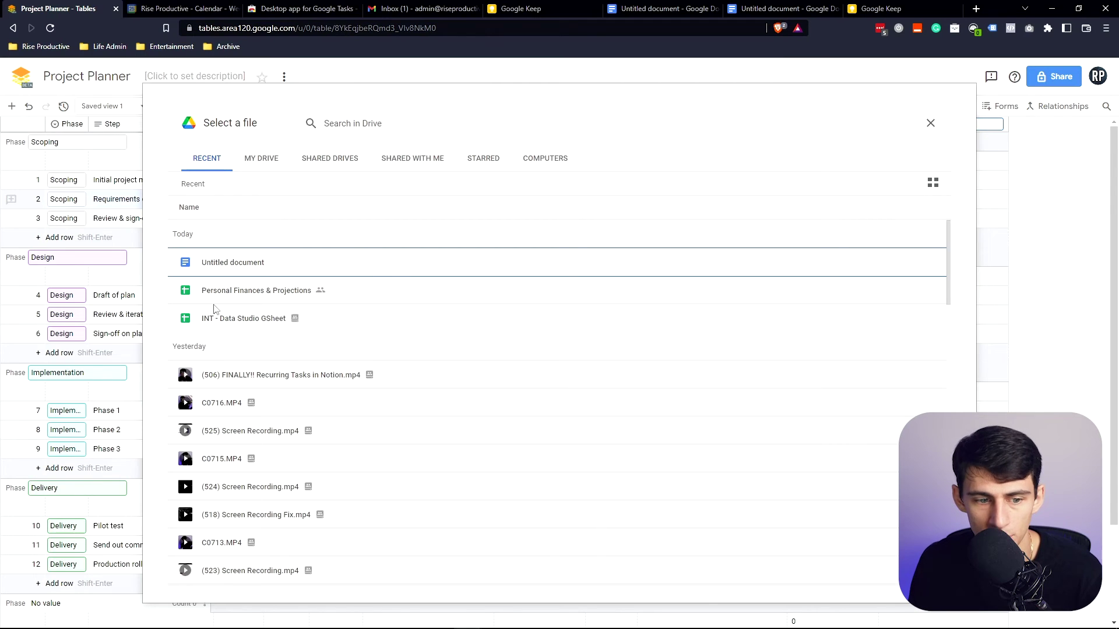
left_click(349, 266)
left_click(349, 266)
left_click(348, 266)
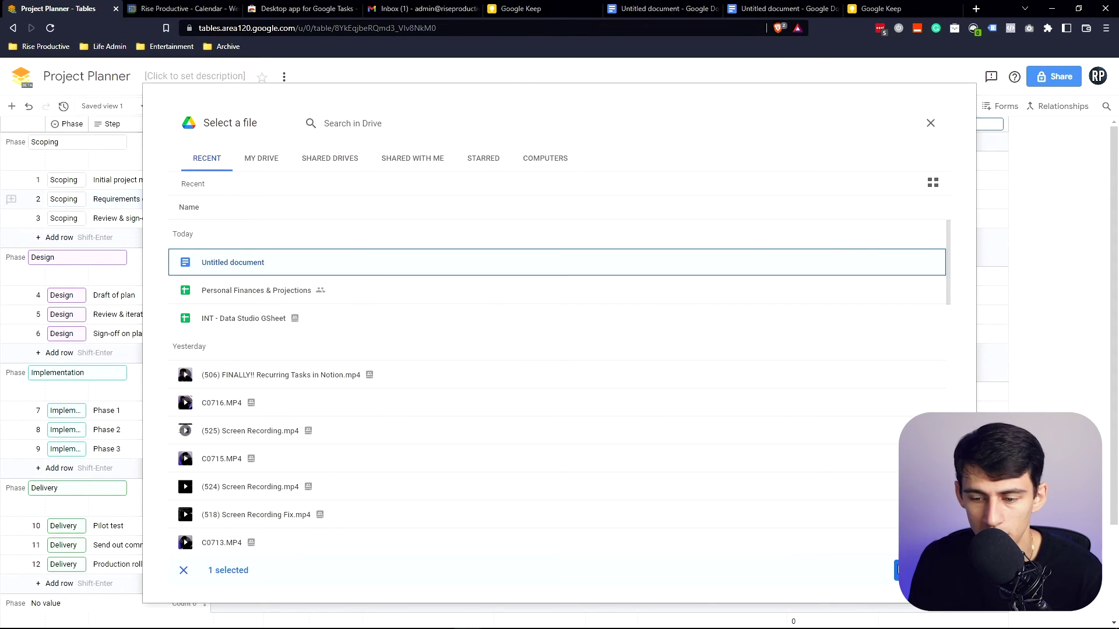
left_click(895, 569)
Add a Location column with default location Chicago, IL, USA
left_click(927, 124)
left_click(804, 184)
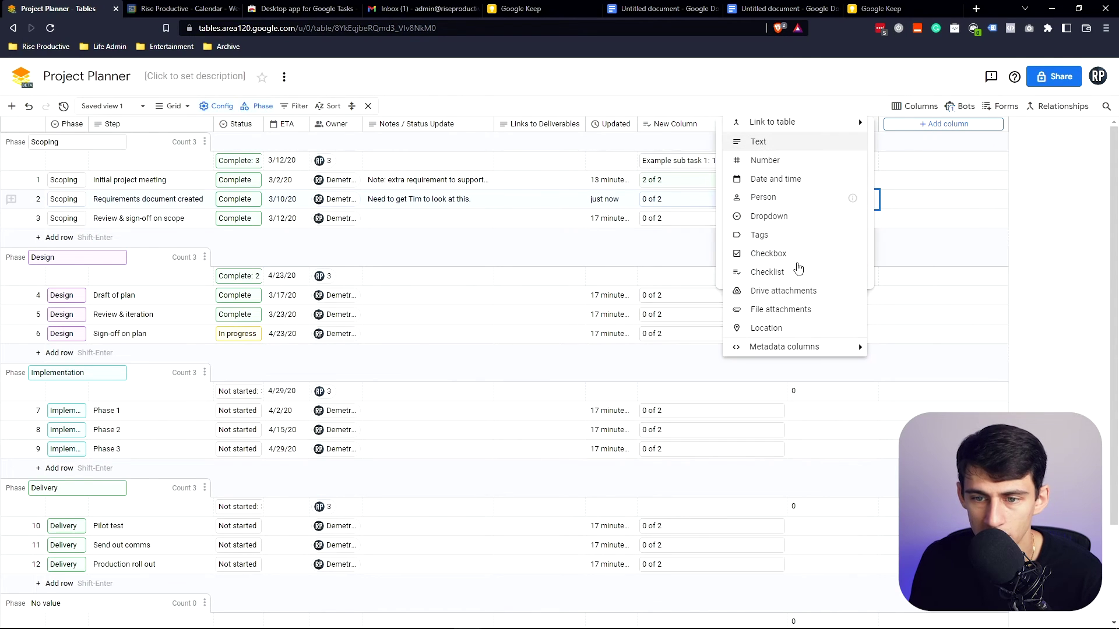
mouse_move(853, 121)
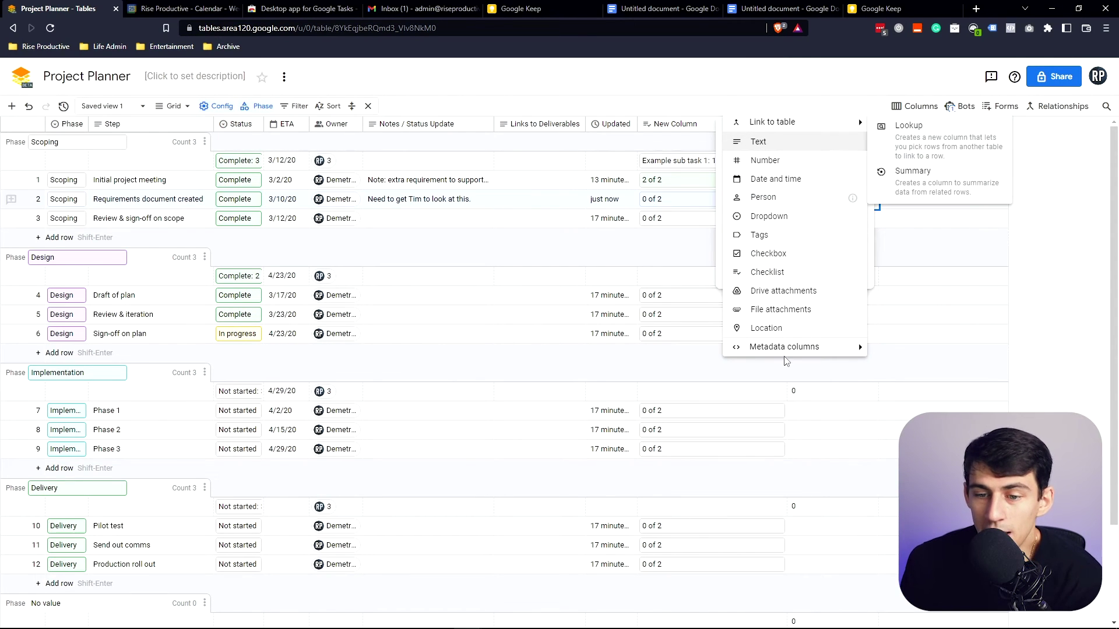
left_click(766, 329)
left_click(810, 242)
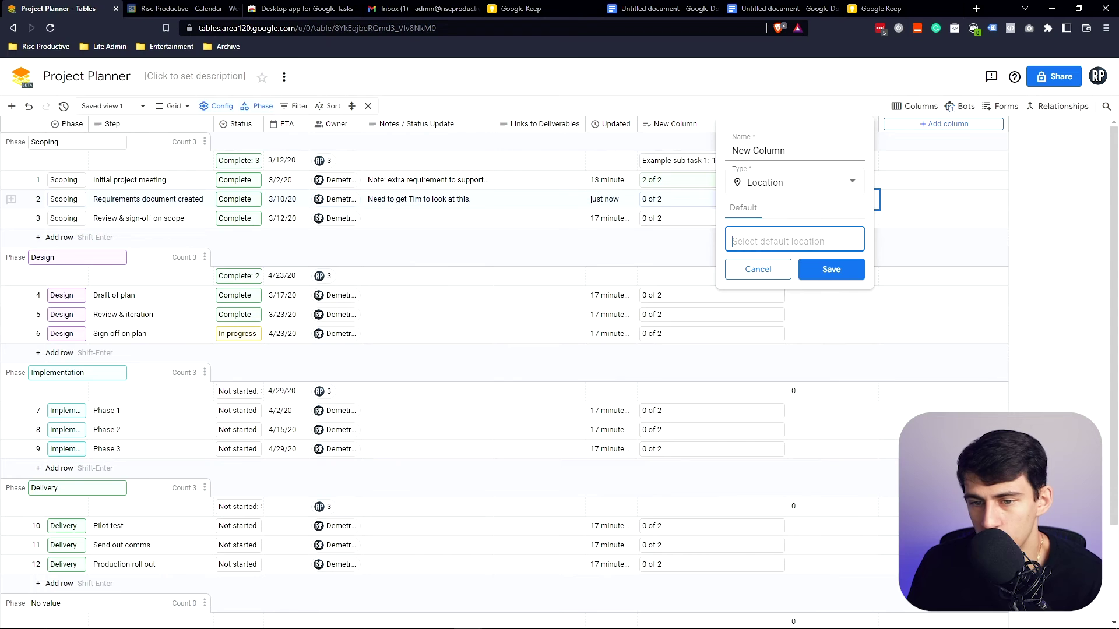
type("chicago")
left_click(821, 288)
left_click(824, 267)
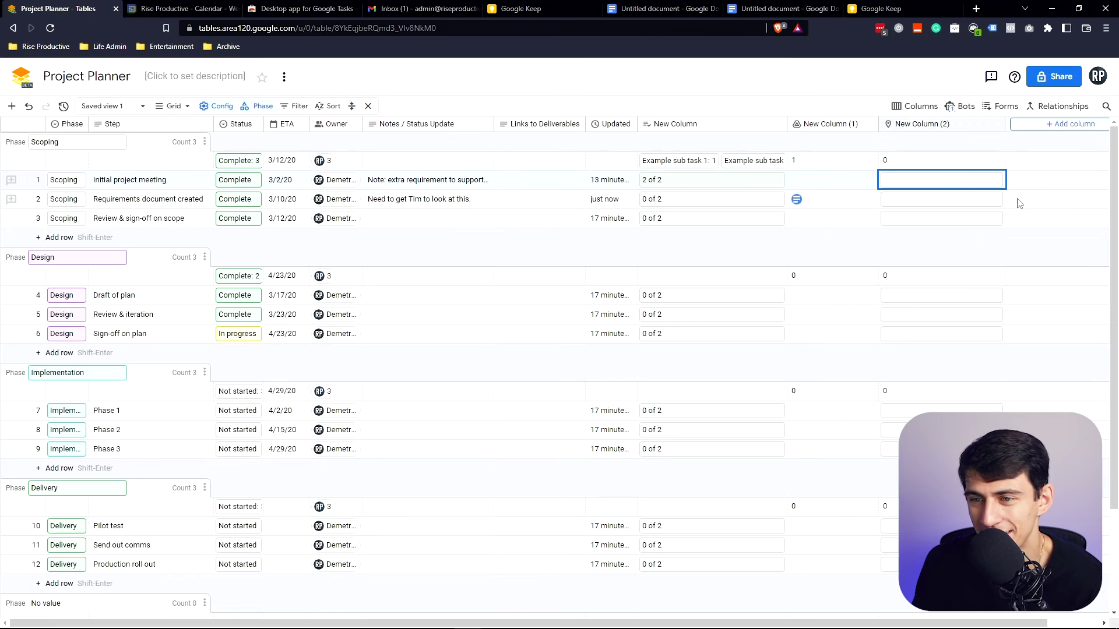
Open the Chicago location link, close its tab, and glance at the table's bots panel
left_click(950, 187)
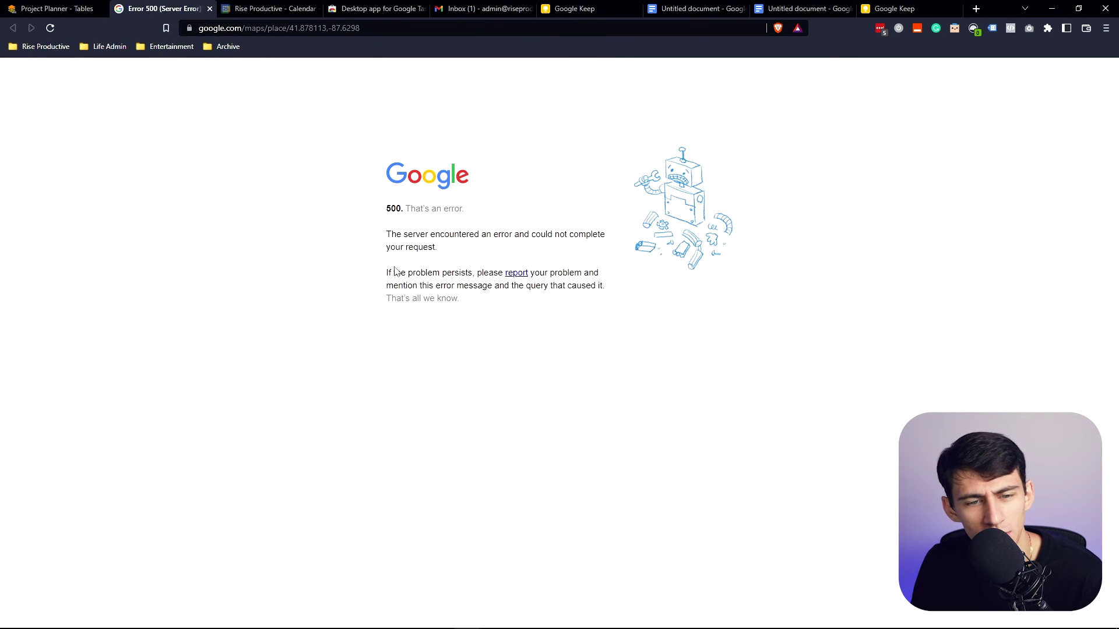
key("ctrl+w")
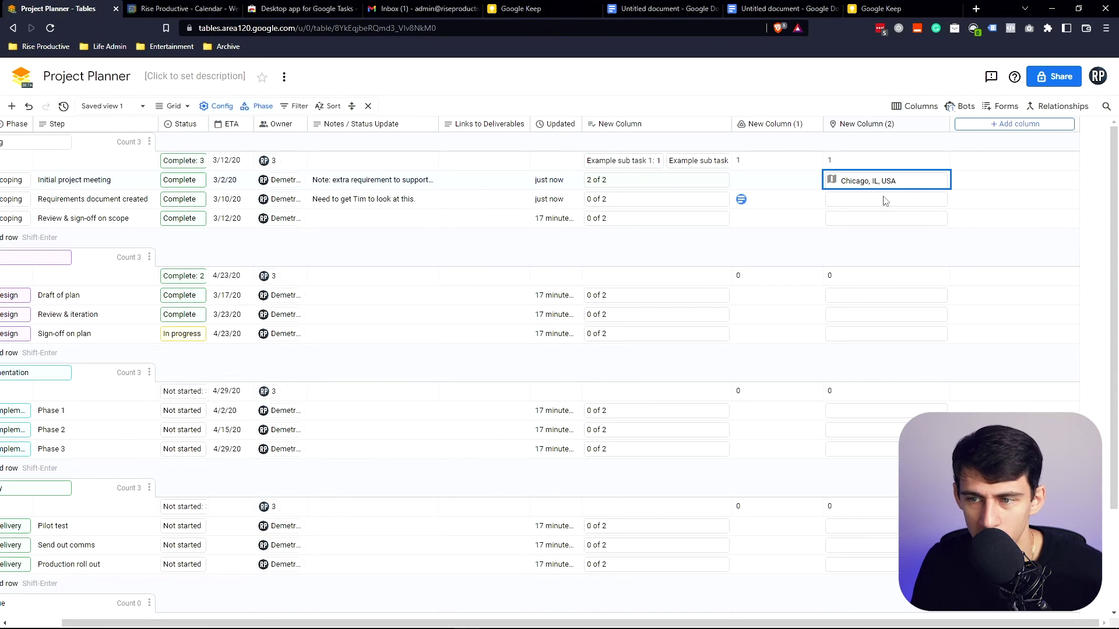
left_click(959, 106)
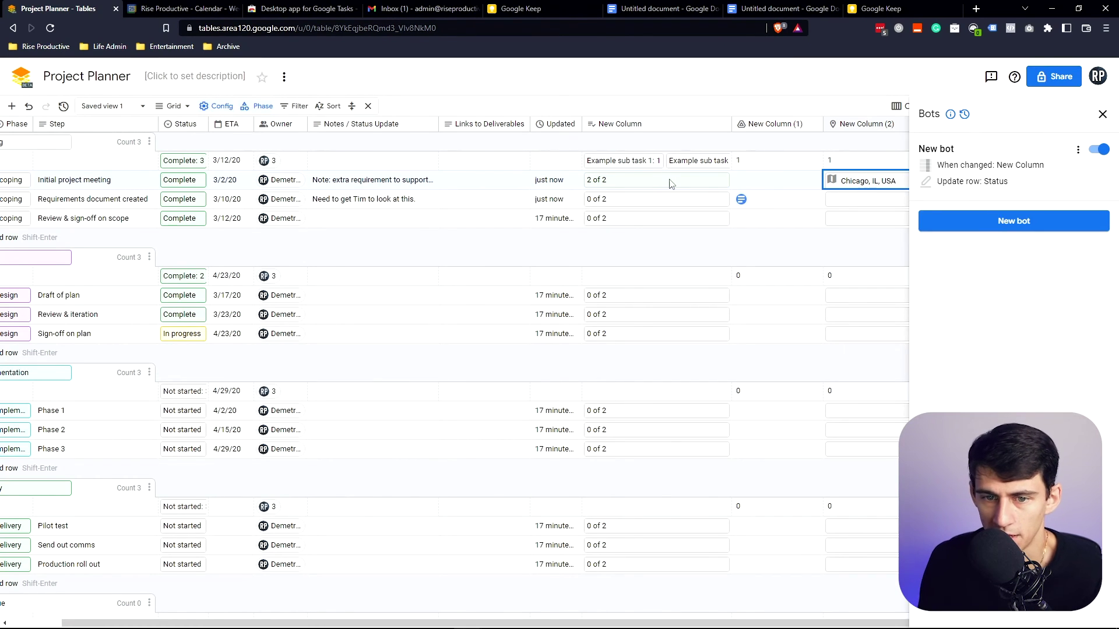
key("Escape")
Set Status to In progress, then check both sub-tasks so the bot marks it Complete
left_click(660, 201)
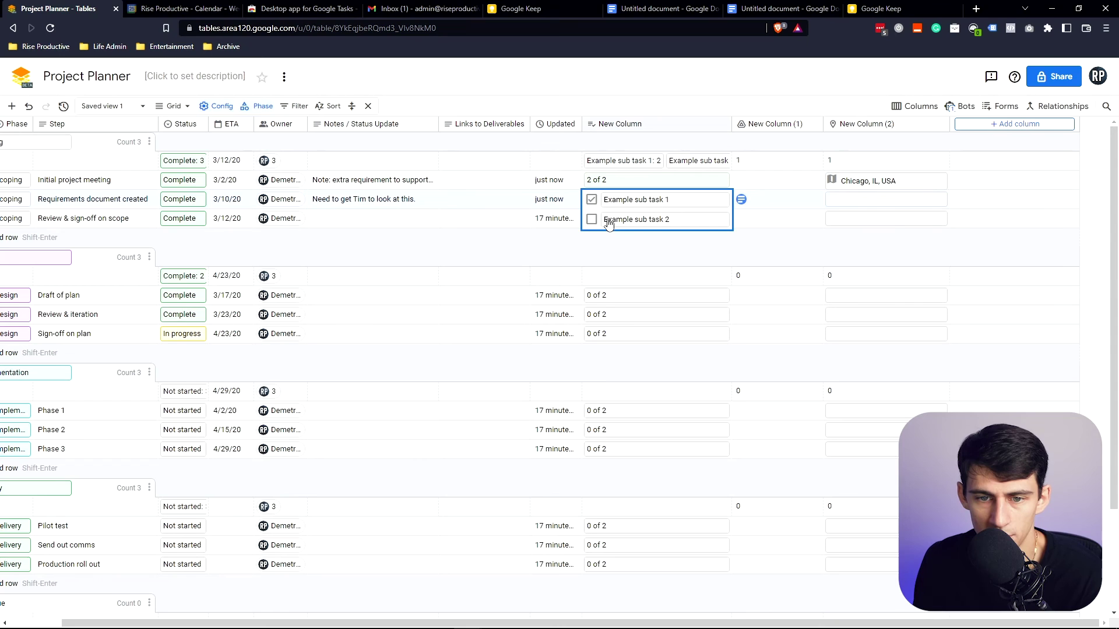
left_click(166, 198)
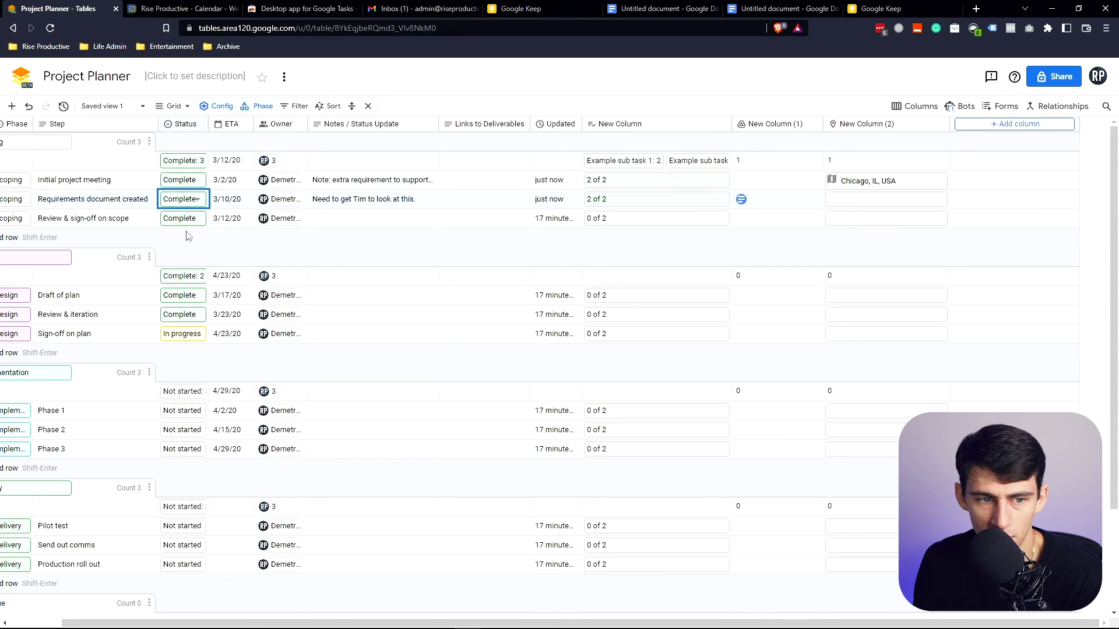
left_click(198, 201)
left_click(188, 252)
left_click(634, 207)
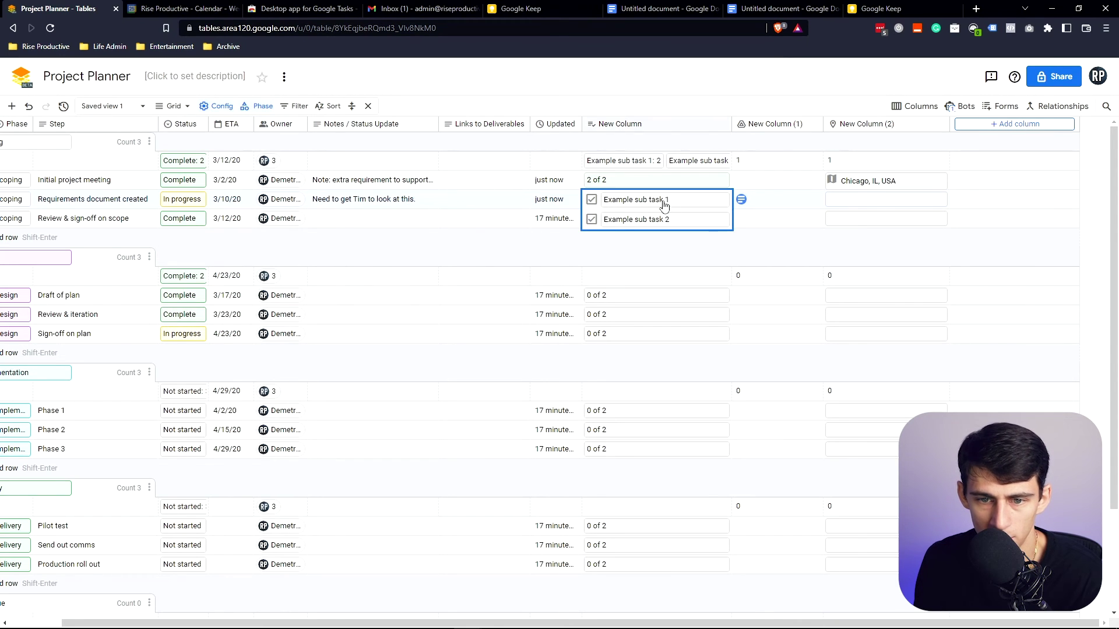
left_click(624, 224)
left_click(616, 222)
left_click(616, 200)
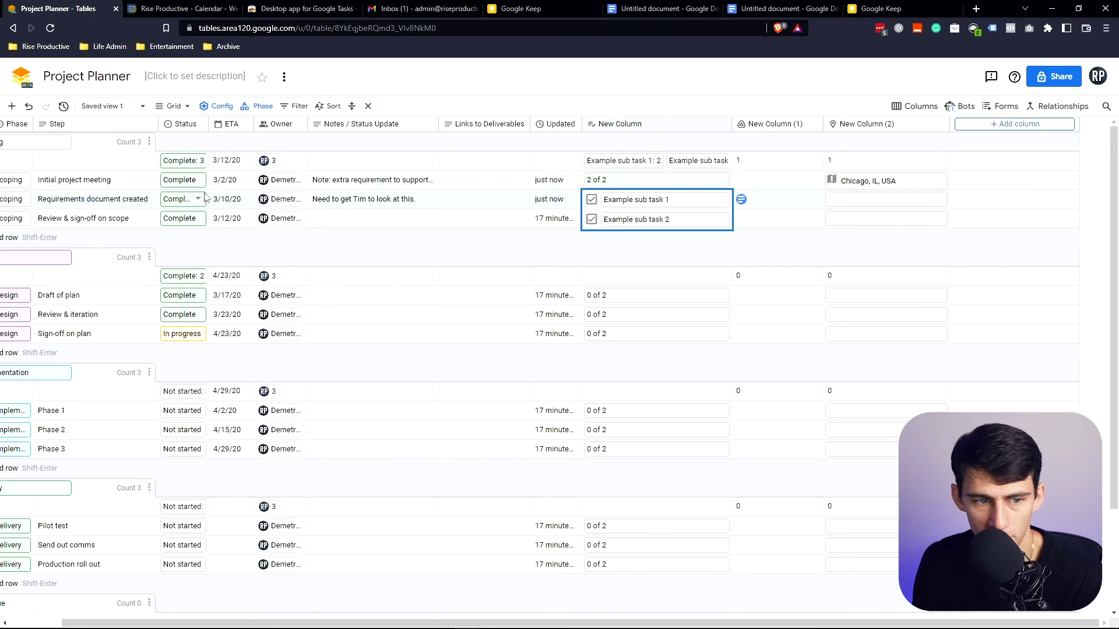
left_click(962, 106)
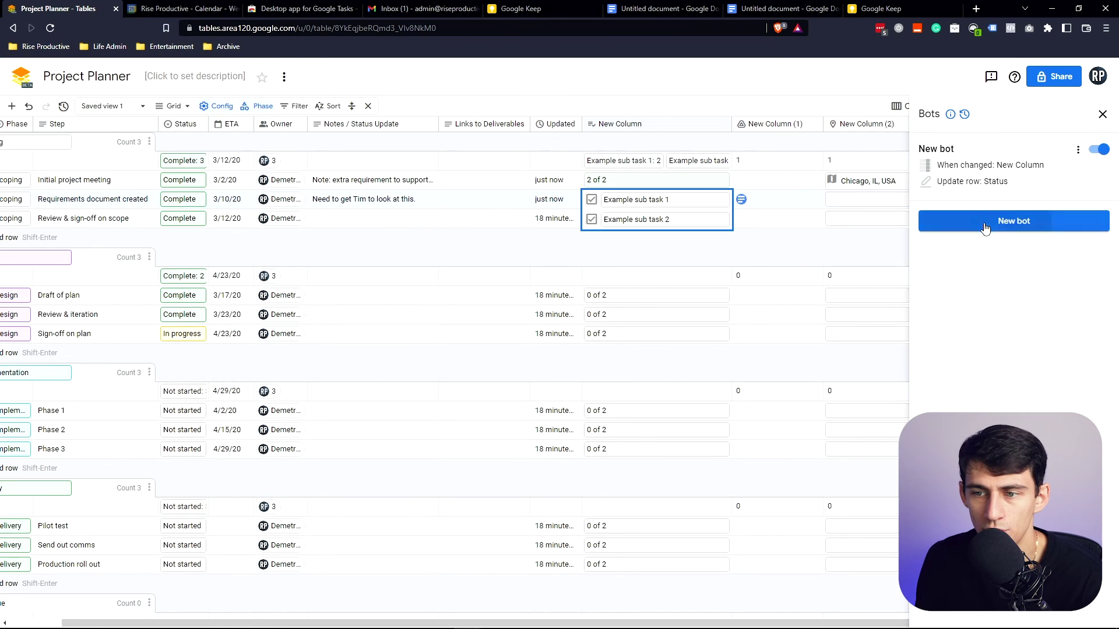
Start a new bot, browse the Column value changes trigger columns, then close the editor
left_click(1014, 221)
left_click(951, 171)
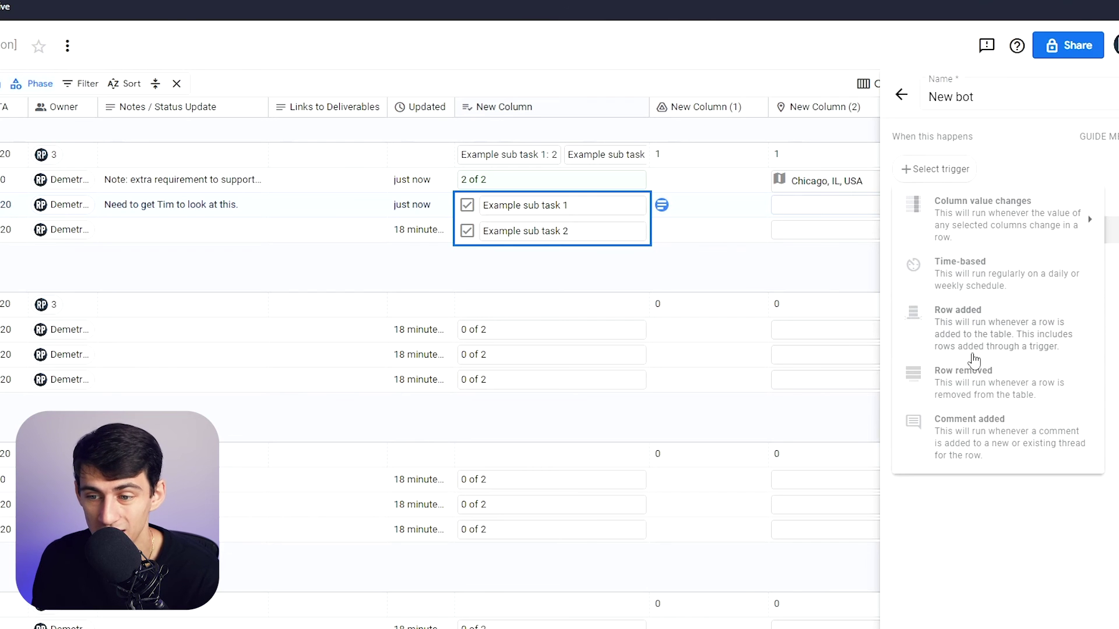
left_click(993, 216)
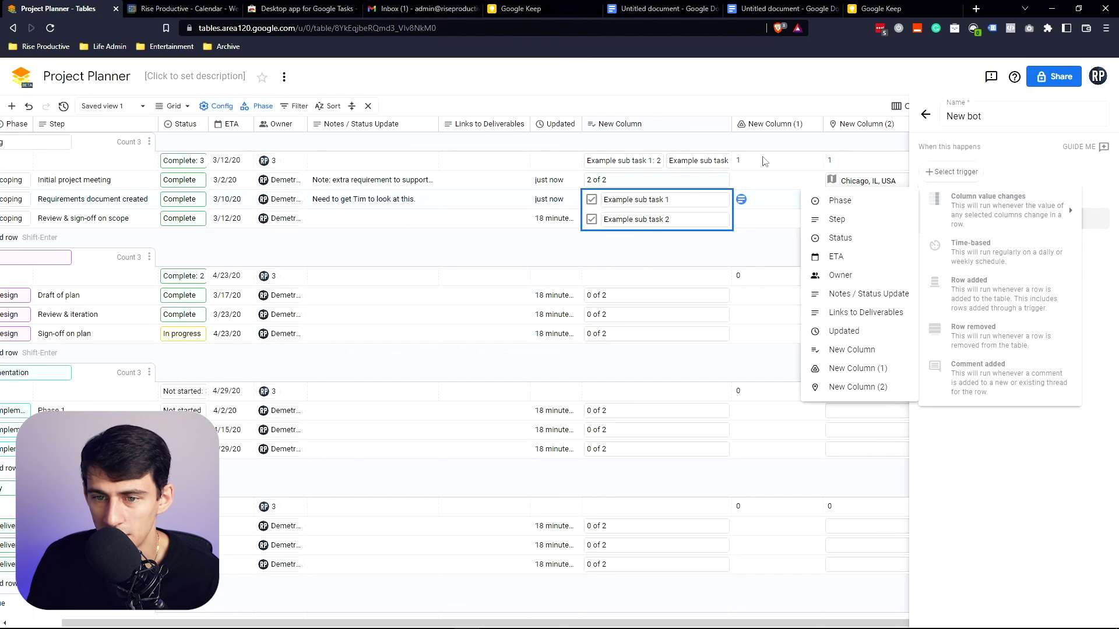
left_click(763, 190)
left_click(759, 202)
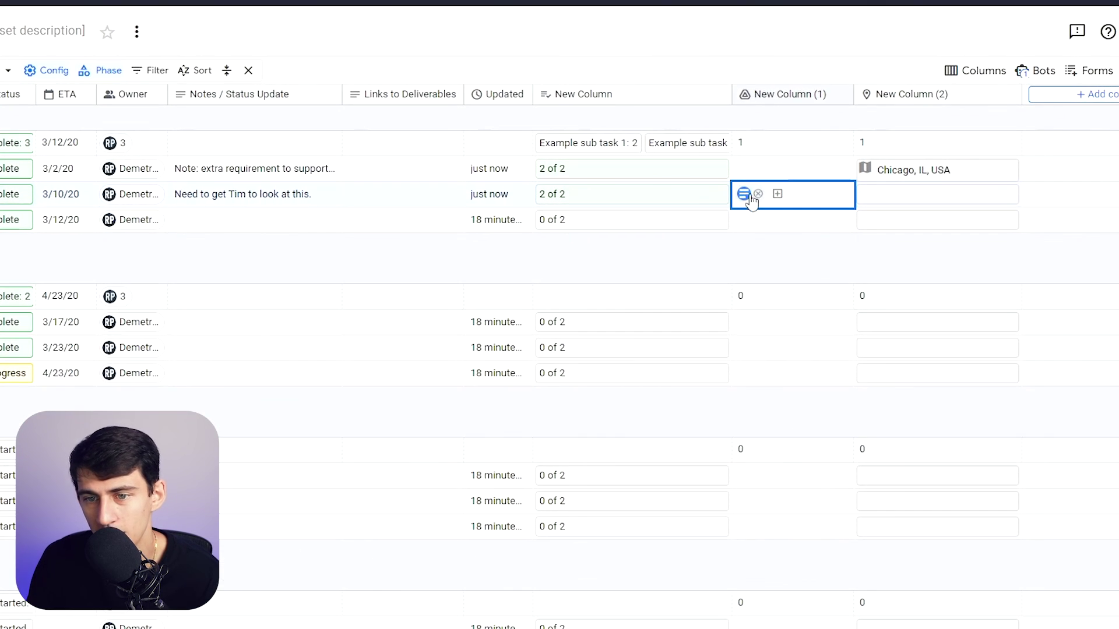